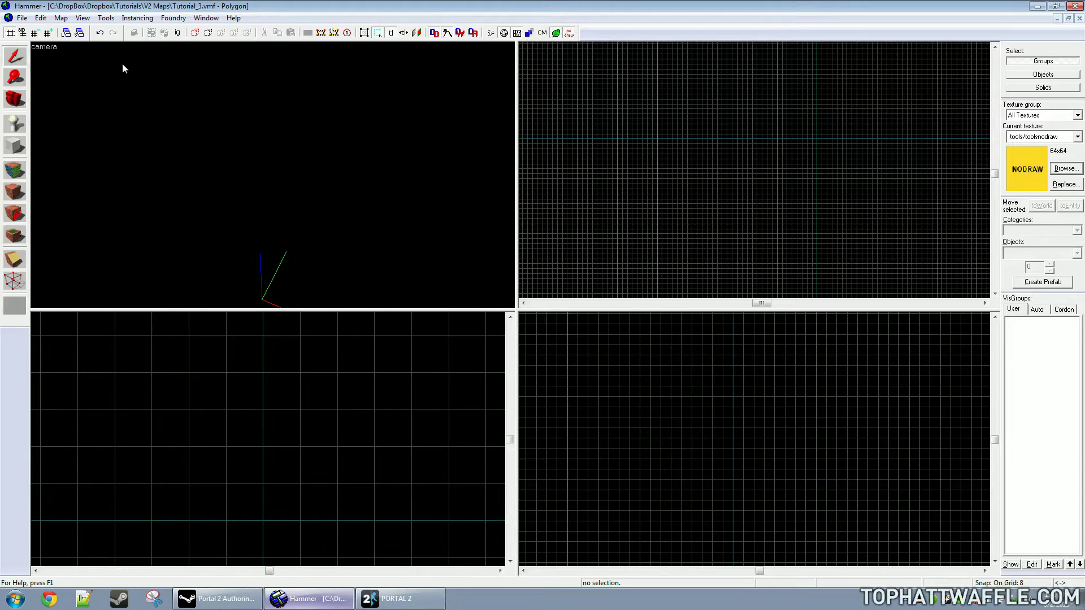
Create a floor block 256 units wide, 512 long and 16 high, centred near the map origin
key("shift+b")
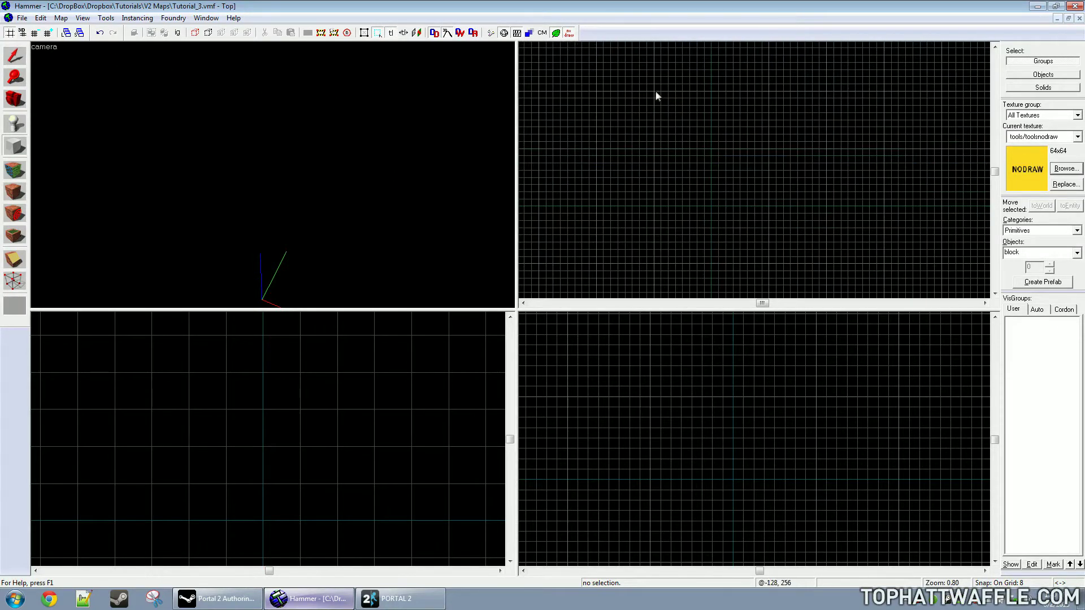
scroll(659, 97, "down", 2)
left_click_drag(681, 94, 720, 102)
scroll(744, 251, "up", 2)
left_click_drag(743, 251, 754, 229)
middle_click_drag(733, 324, 729, 353)
left_click_drag(729, 341, 711, 507)
key("Return")
Display the camera view as 3D Flat and aim the camera at the floor block
left_click(44, 49)
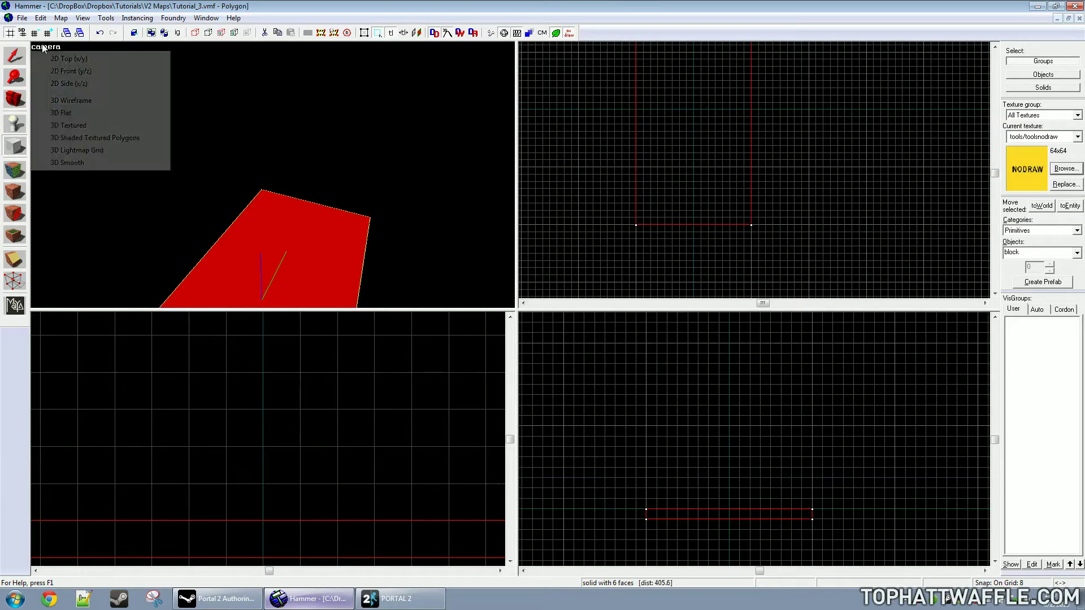
left_click(77, 116)
key("z")
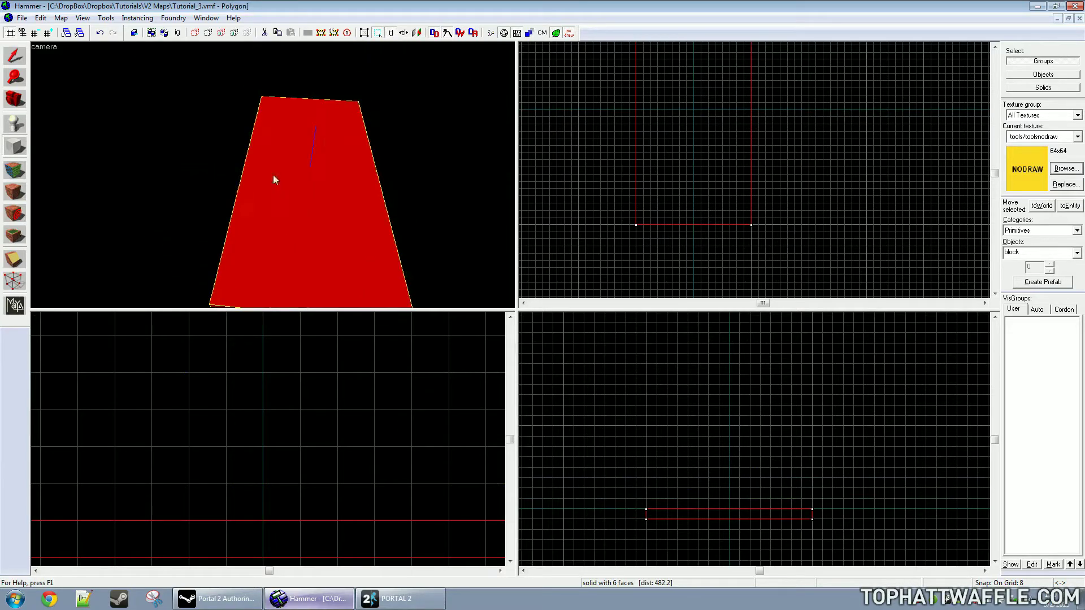
Duplicate the floor block and reshape the copies into side walls 16 units thick and 256 high along both long edges
key("shift+s")
left_click_drag(658, 517, 648, 507, "shift")
scroll(758, 493, "down", 1)
scroll(760, 486, "up", 2)
scroll(789, 500, "down", 2)
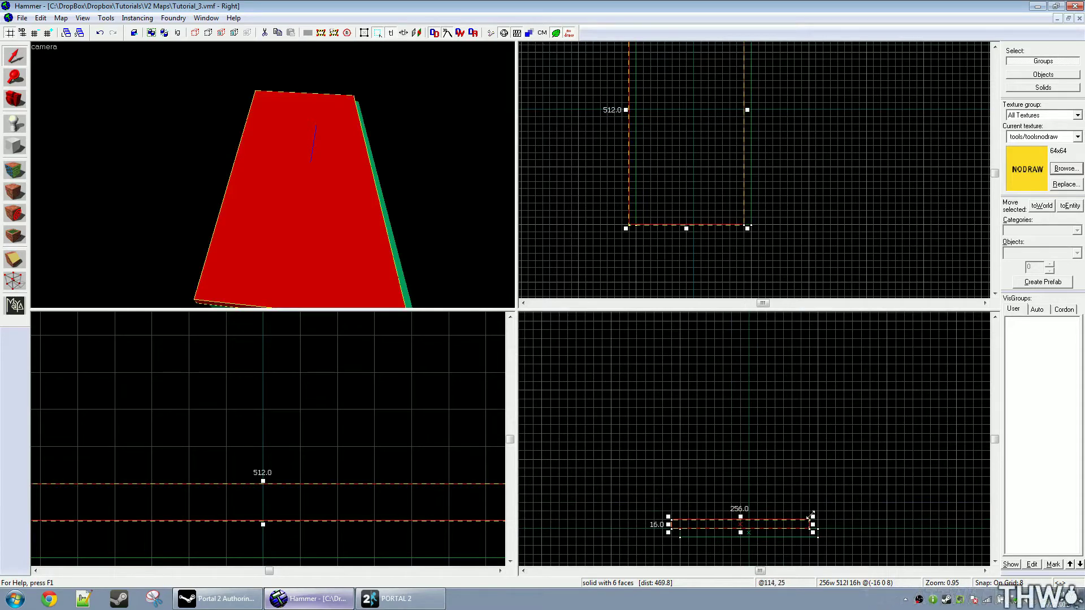
mouse_move(812, 516)
left_mouse_down()
mouse_move(697, 432)
mouse_move(676, 389)
mouse_move(742, 422)
mouse_move(833, 419)
mouse_move(825, 412)
left_mouse_up()
Close both short ends of the room with end walls 256 units wide, 16 thick and 256 high
key("shift+b")
mouse_move(636, 225)
left_mouse_down()
mouse_move(751, 234)
mouse_move(778, 274)
mouse_move(756, 134)
mouse_move(736, 116)
left_mouse_up()
key("Return")
key("shift+s")
scroll(779, 274, "down", 3)
scroll(757, 136, "up", 2)
key("Escape")
key("z")
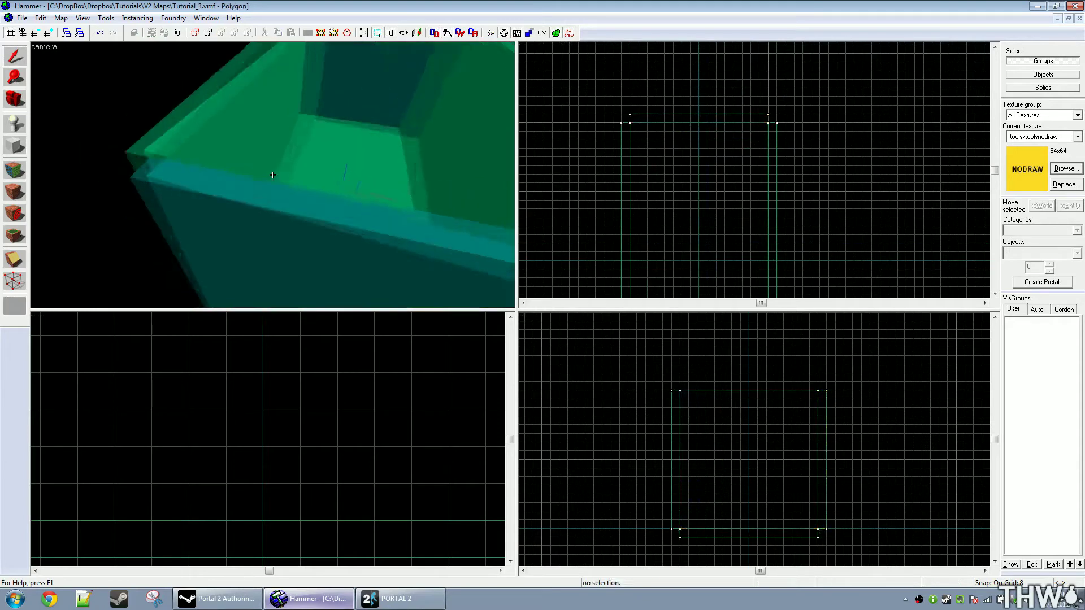
key("z")
left_click(312, 127)
key("Escape")
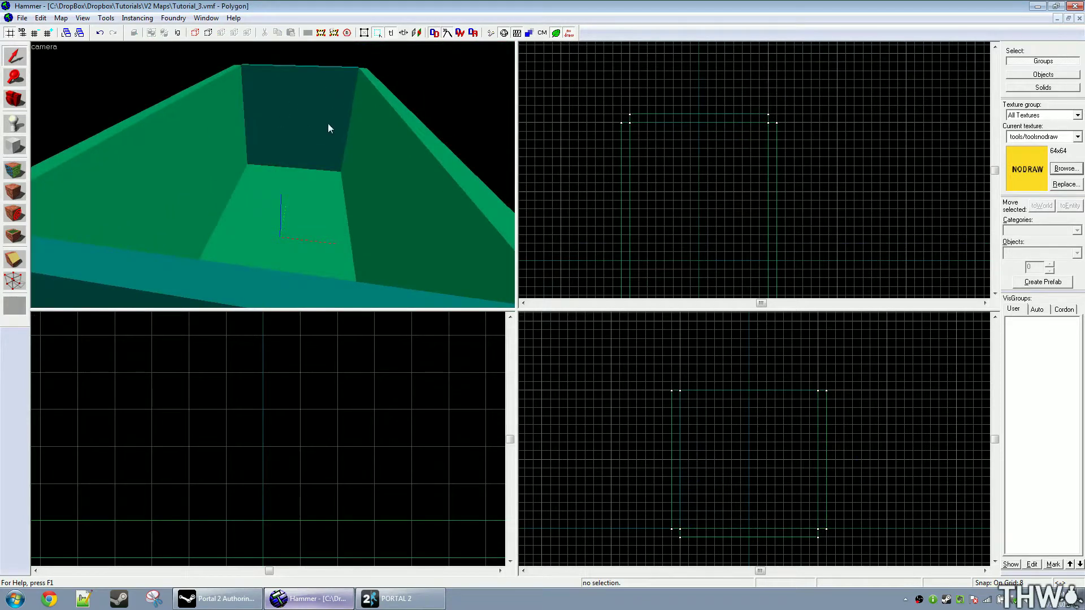
Duplicate the floor onto the top of the walls as a ceiling and shorten it to half the room's length
left_click(283, 162)
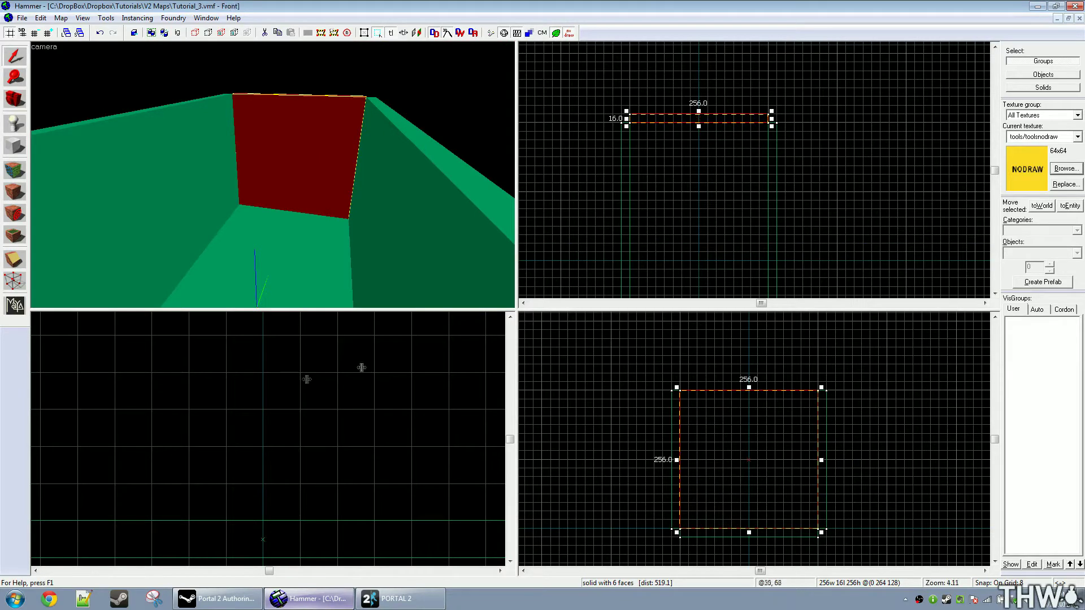
scroll(290, 404, "down", 17)
left_click(313, 274)
scroll(279, 401, "up", 6)
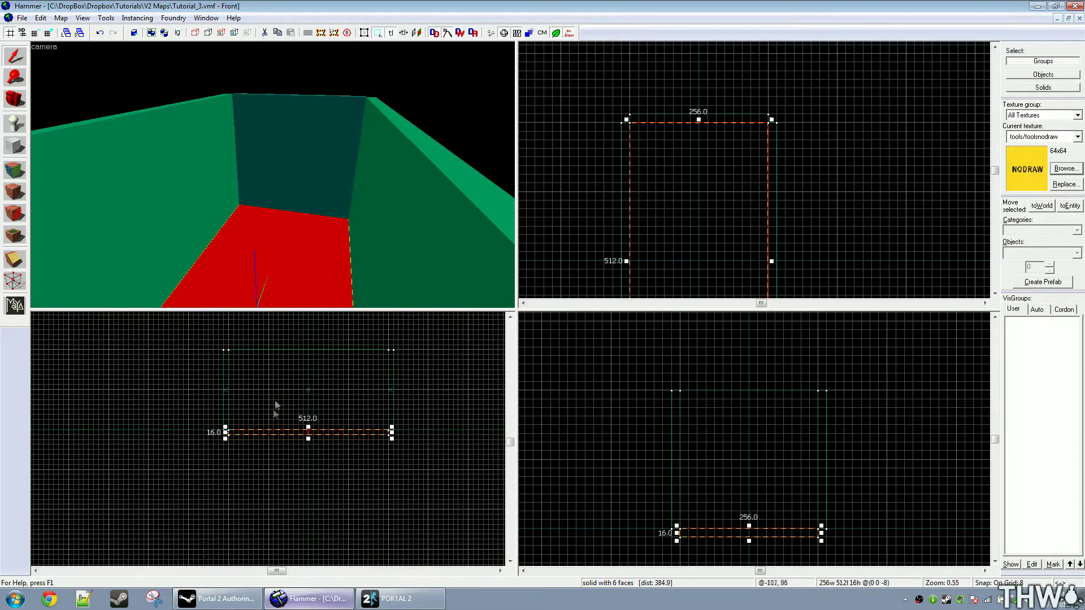
left_click_drag(259, 432, 260, 346, "shift")
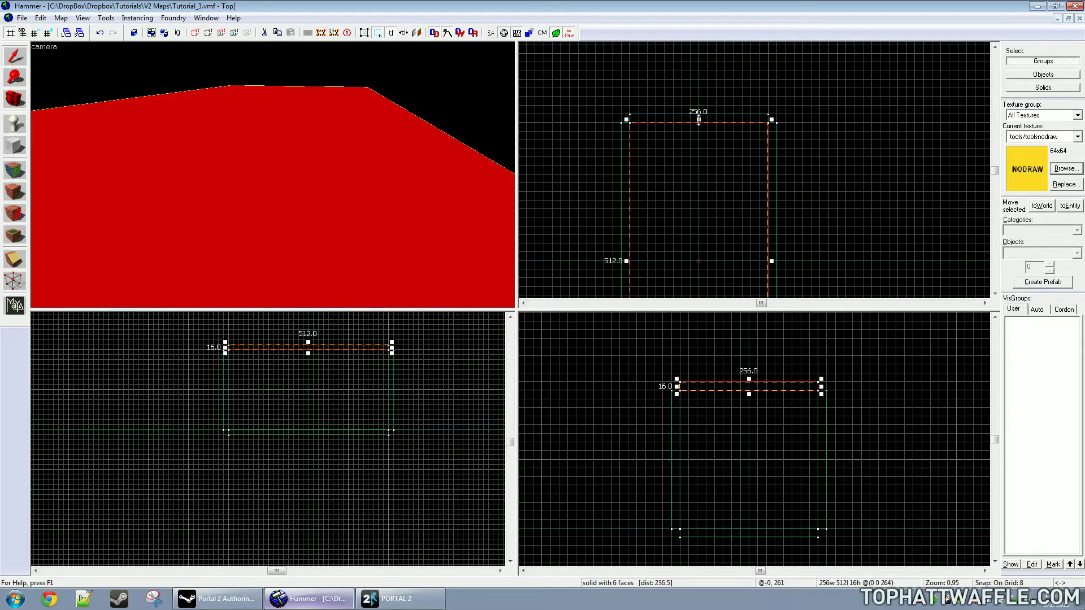
left_click_drag(698, 120, 698, 258)
key("Escape")
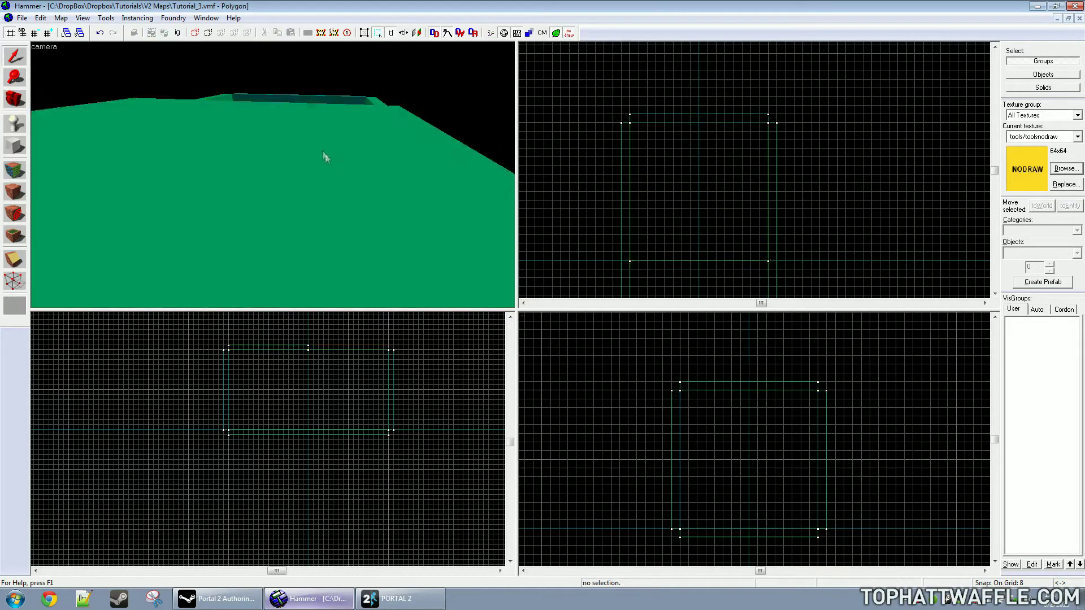
Select the far end wall from inside the room for cutting with the Clipping Tool
key("z")
key("w")
key("s")
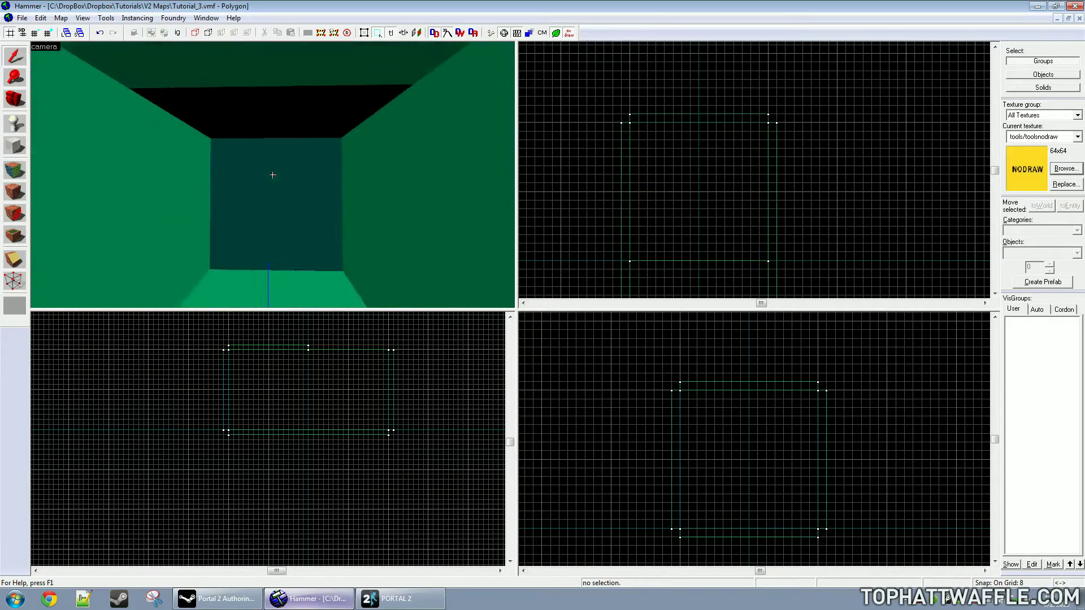
key("z")
left_click(291, 194)
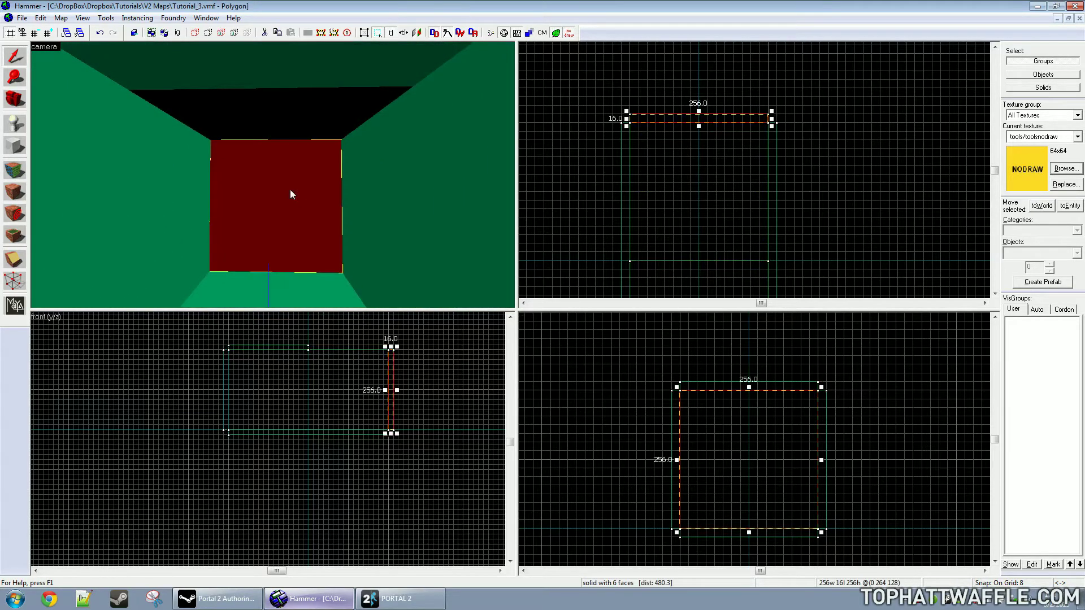
middle_click_drag(748, 449, 710, 436)
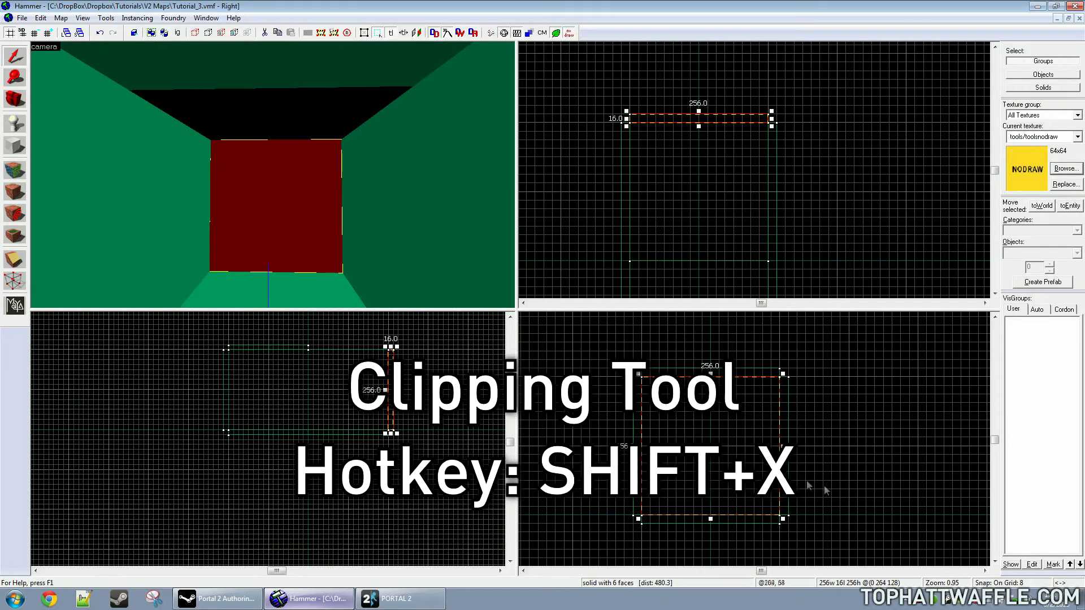
key("shift+x")
scroll(707, 440, "up", 3)
scroll(614, 356, "up", 2)
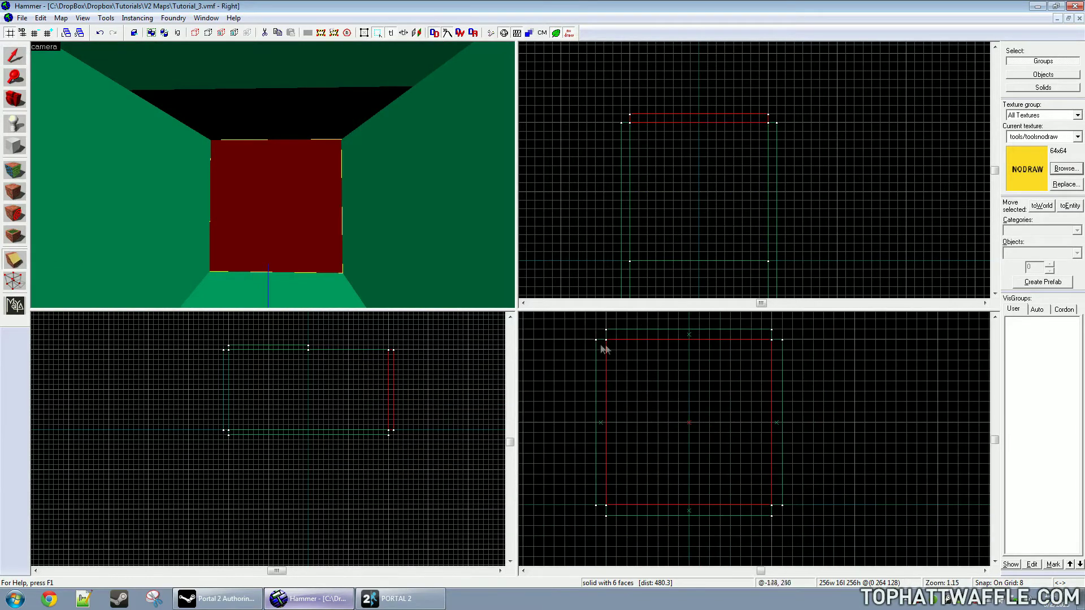
Try a diagonal clip line up to the end wall's corner and toggle the clip size labels off and on
left_click_drag(565, 495, 727, 358)
left_click_drag(813, 391, 772, 340)
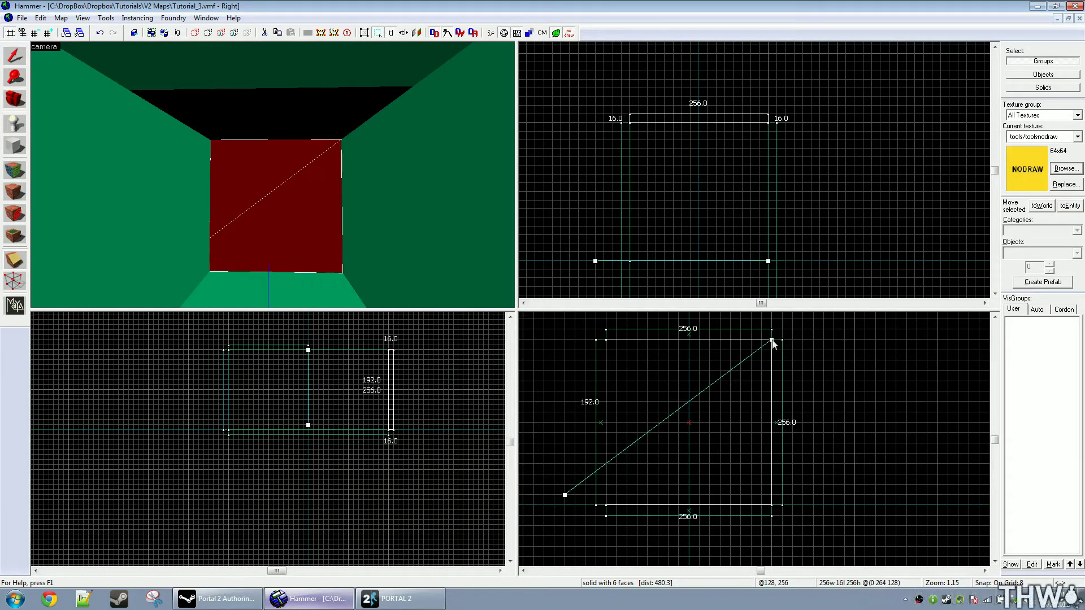
key("o")
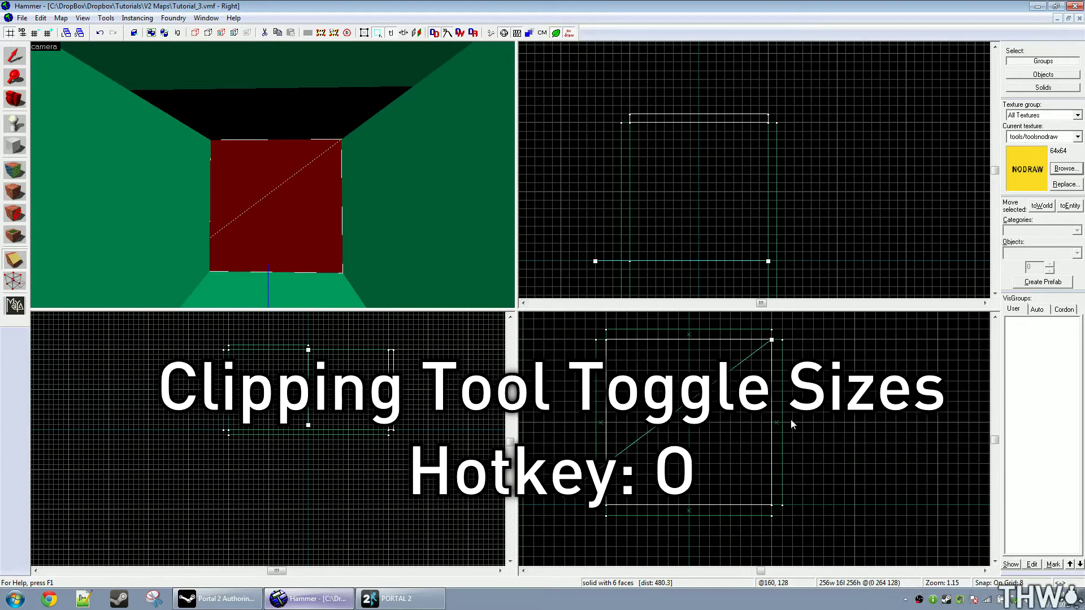
key("o")
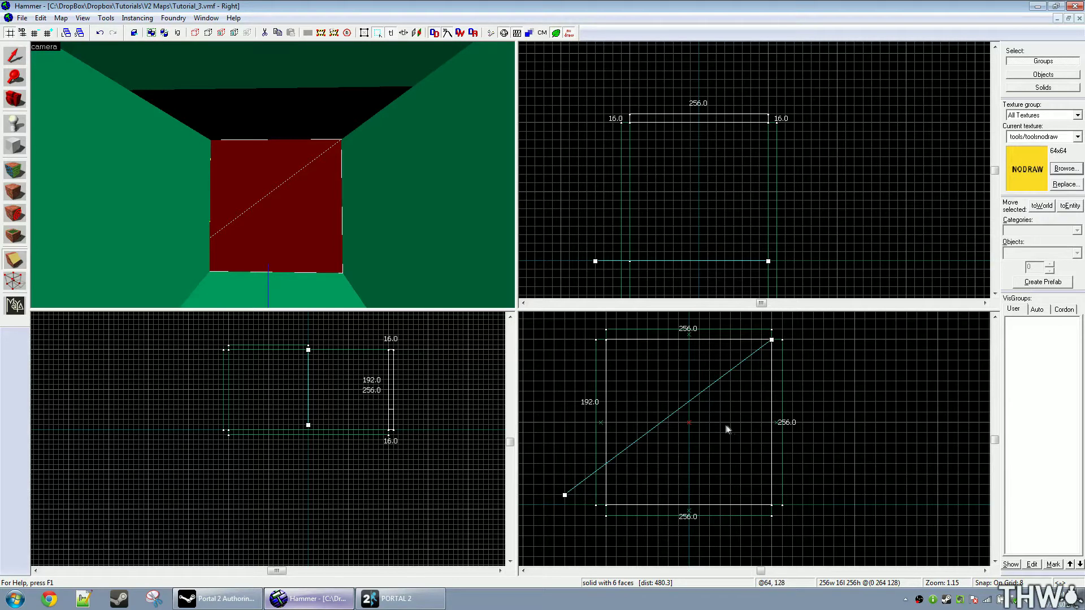
Clip the end wall horizontally at mid-height, cycling through the clipping modes and keeping both 128-unit halves
left_click_drag(730, 424, 751, 424)
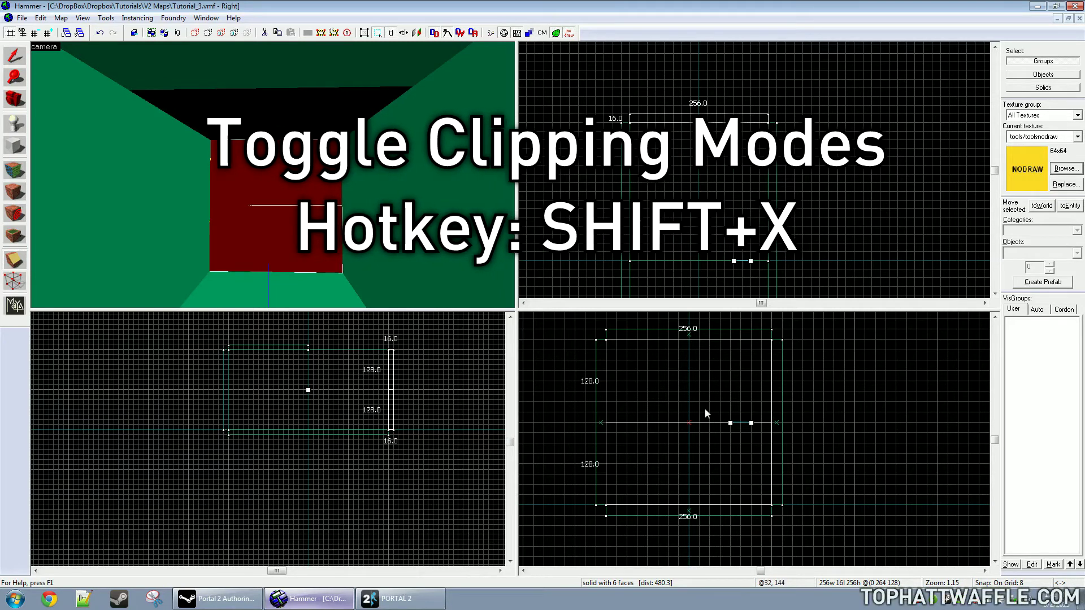
left_click(19, 263)
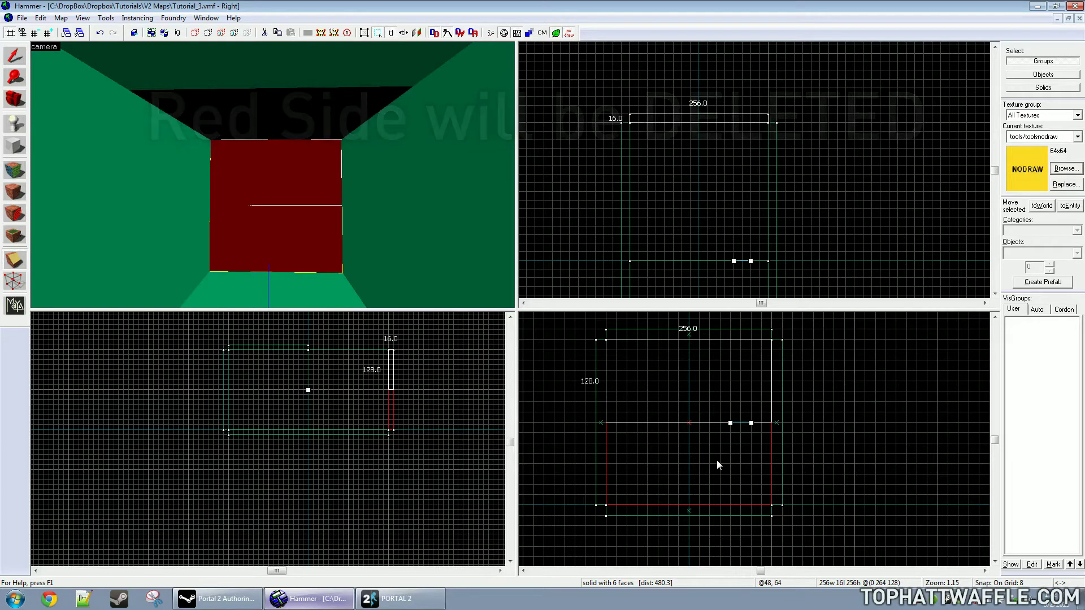
key("shift+x")
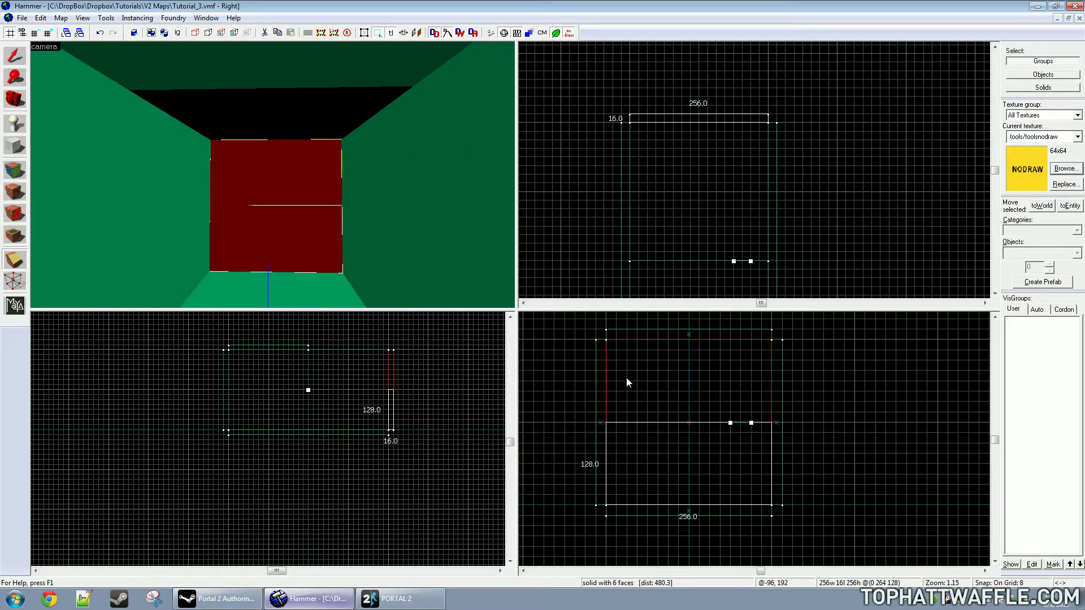
key("shift+x")
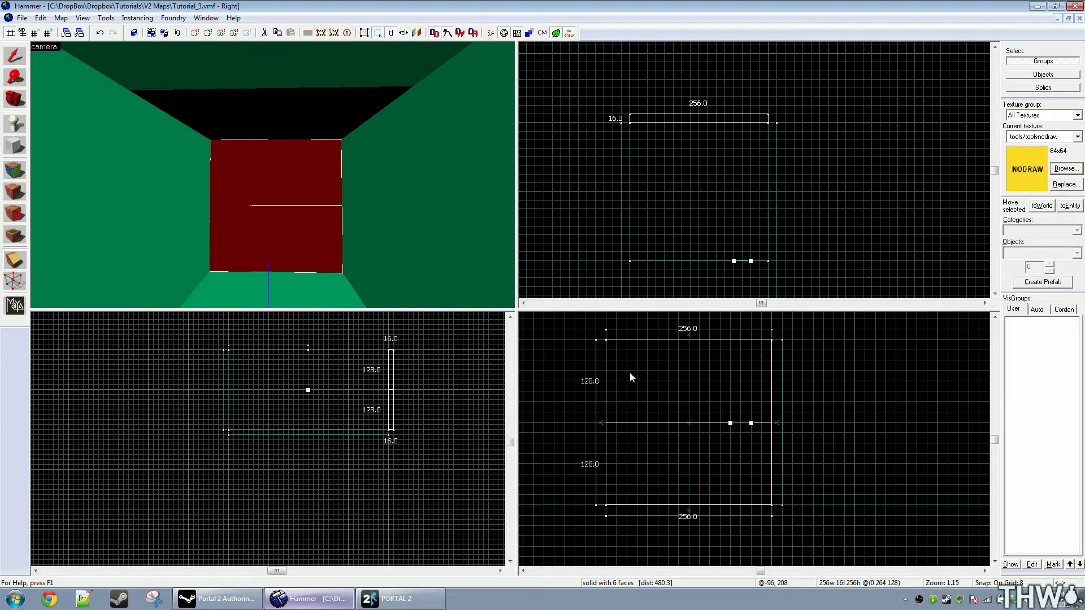
key("Return")
key("shift+s")
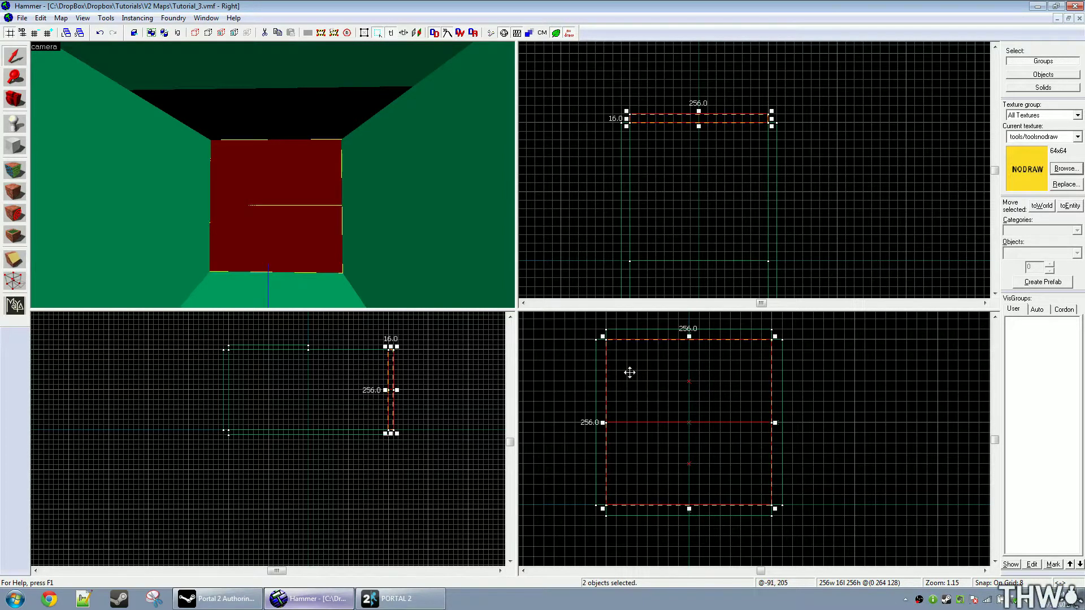
Stretch the end wall's upper half inward to the ceiling's edge halfway along the room
left_click(244, 162)
scroll(662, 150, "up", 2)
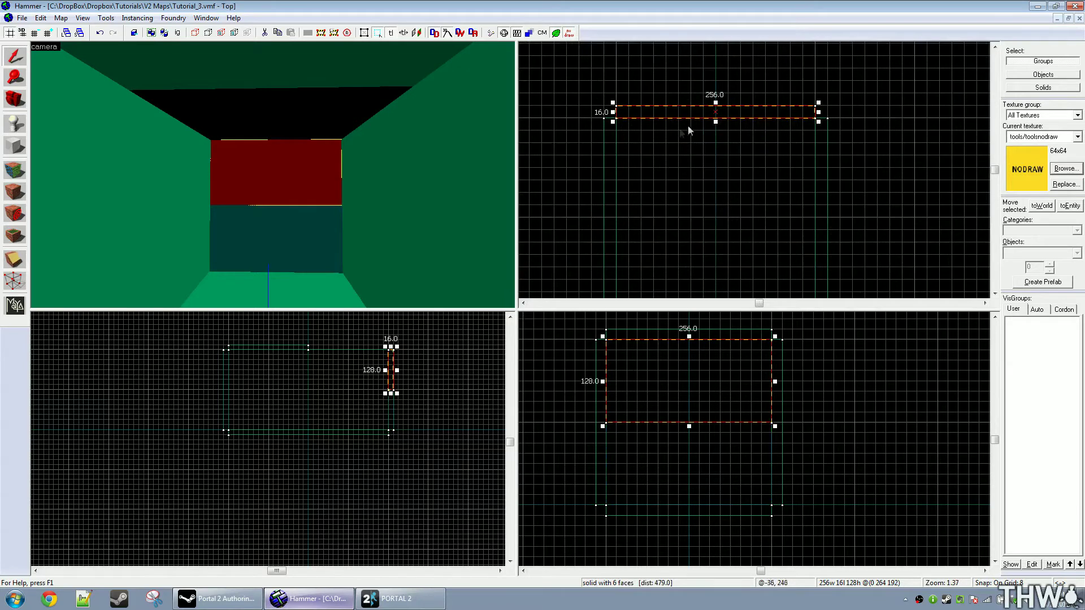
left_click_drag(714, 121, 726, 260)
scroll(714, 121, "down", 2)
left_click(833, 251)
Trim the outer side of the stretched upper block so it lines up with the end wall's inner face
key("z")
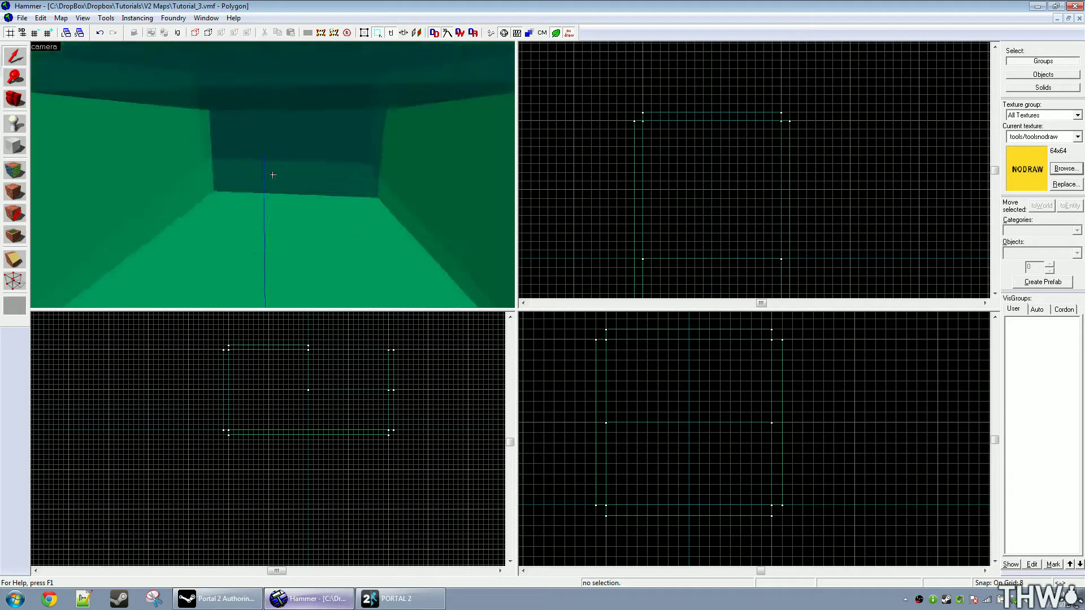
key("w")
key("z")
left_click(271, 164)
left_click_drag(712, 110, 714, 119)
key("Escape")
Build a side room outside the long wall with a floor, 128-unit-high walls including two 240 by 16 end walls, and a 240 by 256 by 16 ceiling
key("z")
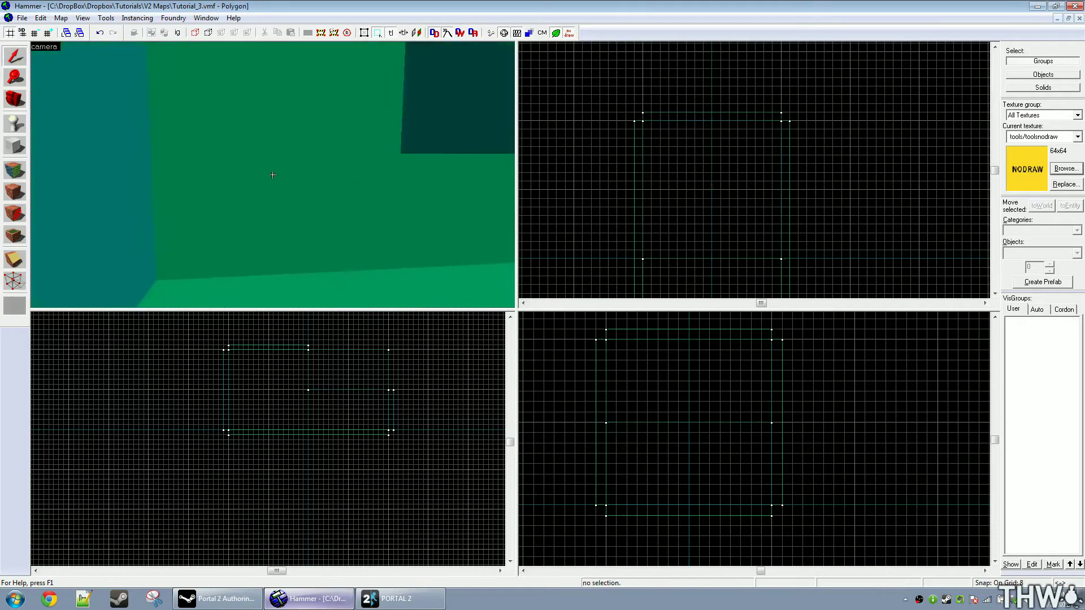
key("z")
left_click(316, 222)
scroll(703, 144, "down", 3)
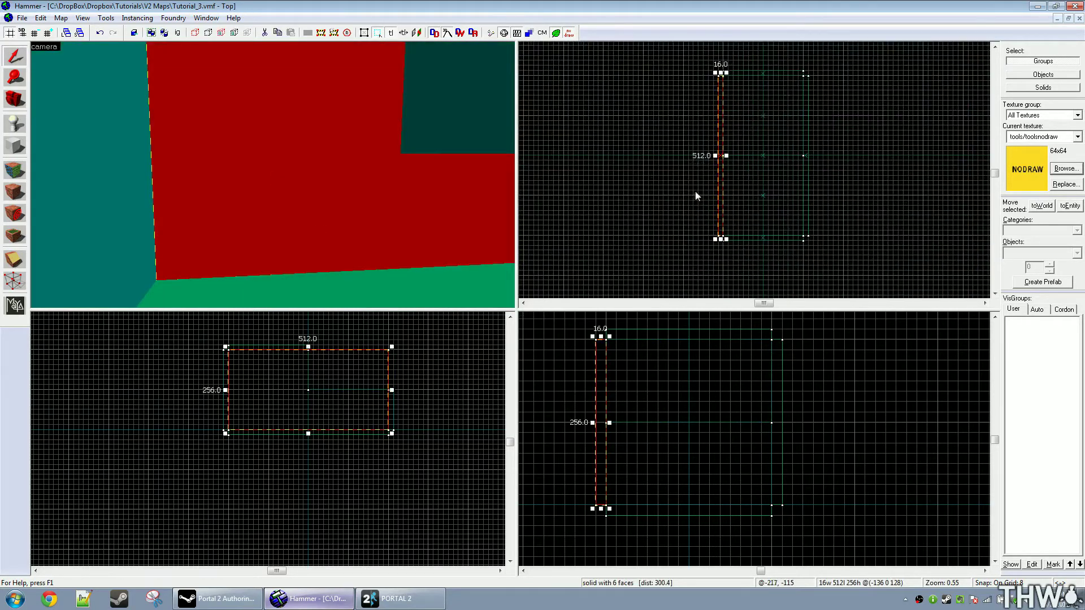
scroll(710, 165, "up", 4)
key("shift+b")
left_click_drag(728, 165, 572, 162)
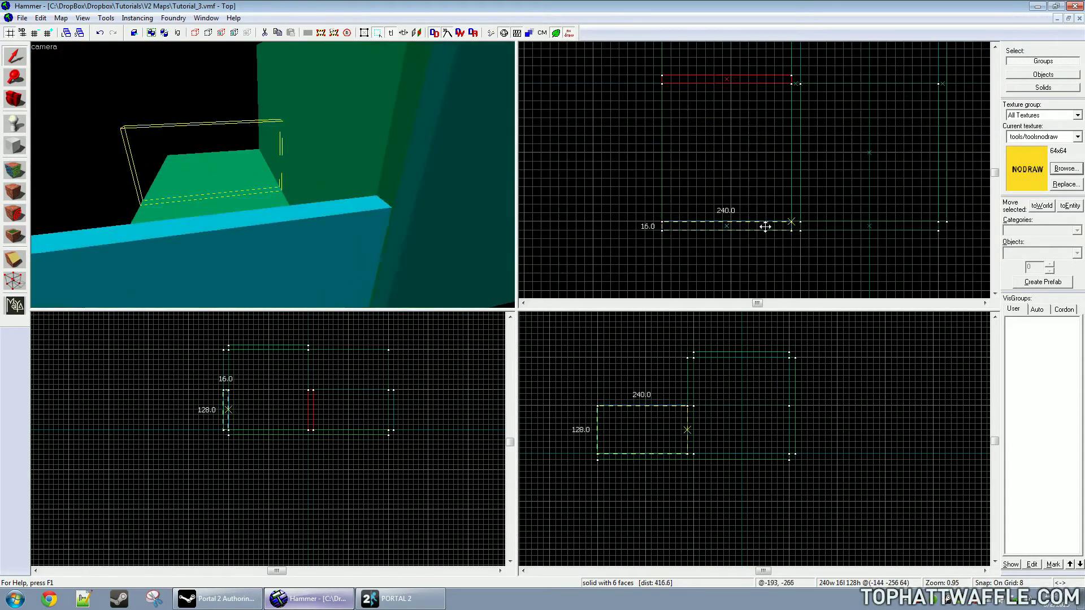
key("shift+b")
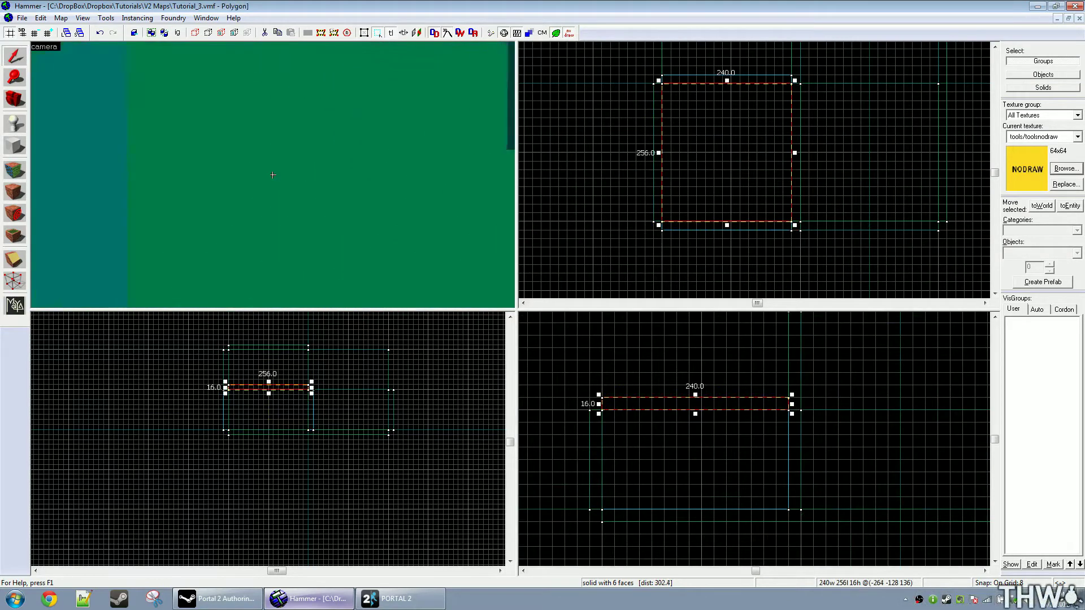
Clip the long wall beside the side room vertically 96 units from its end, keeping both pieces
key("z")
left_click(242, 160)
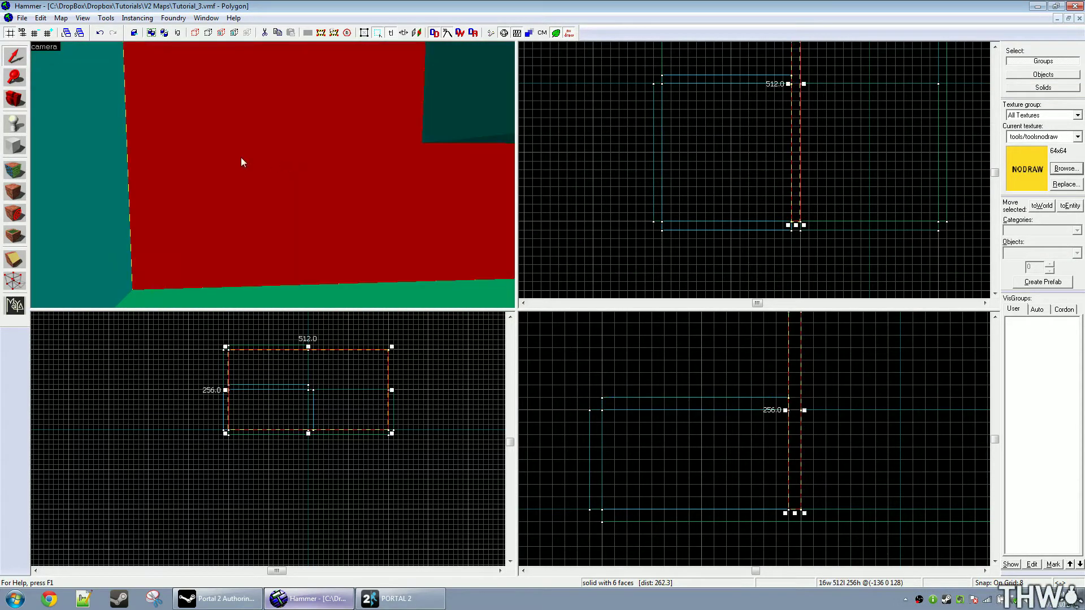
scroll(266, 400, "up", 6)
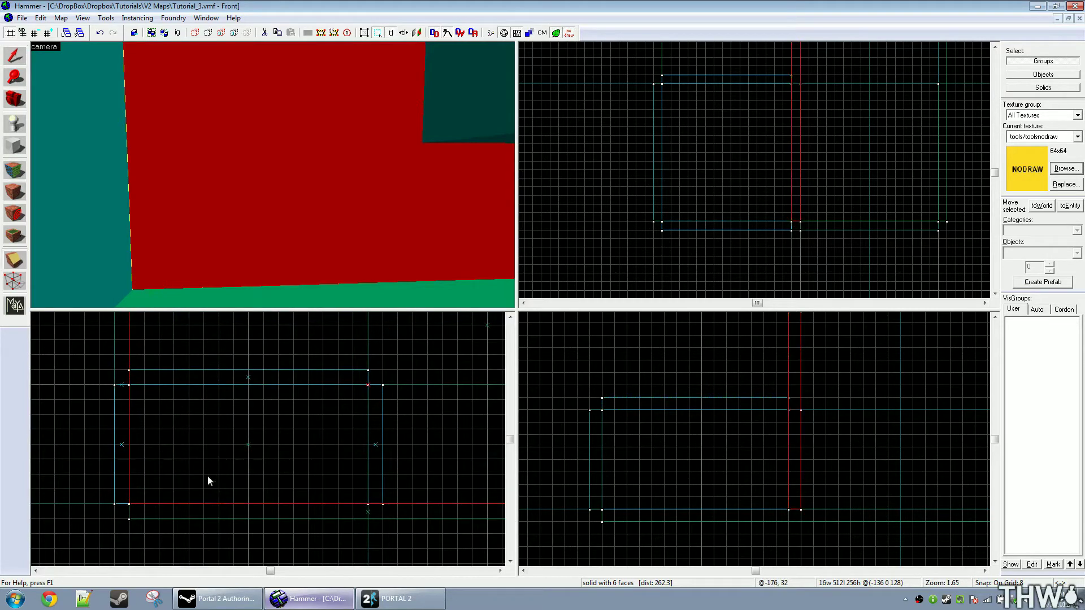
key("shift+x")
left_click_drag(216, 504, 215, 485)
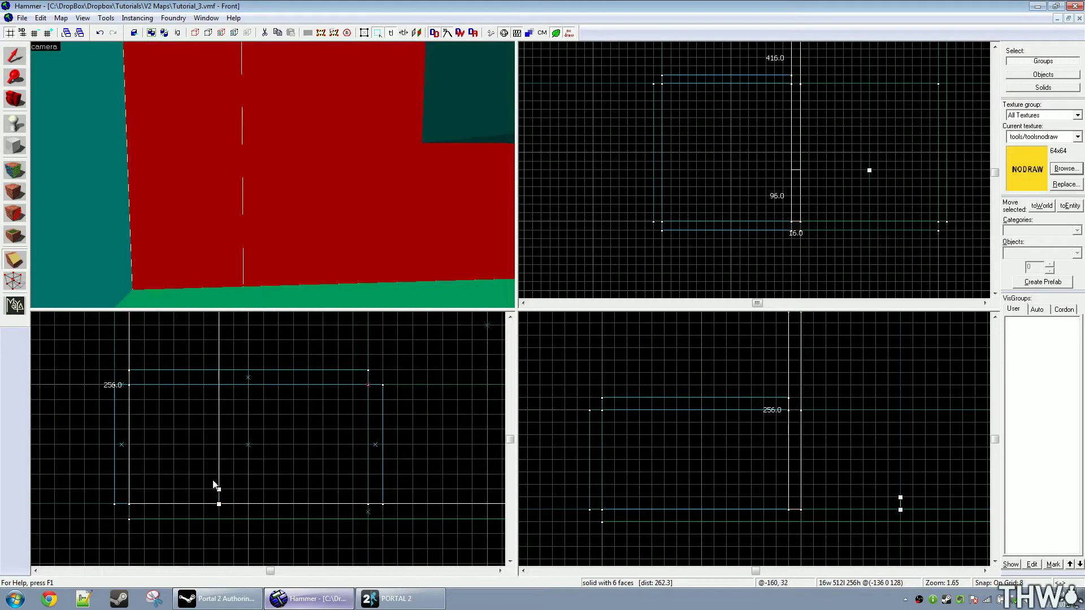
scroll(215, 452, "down", 6)
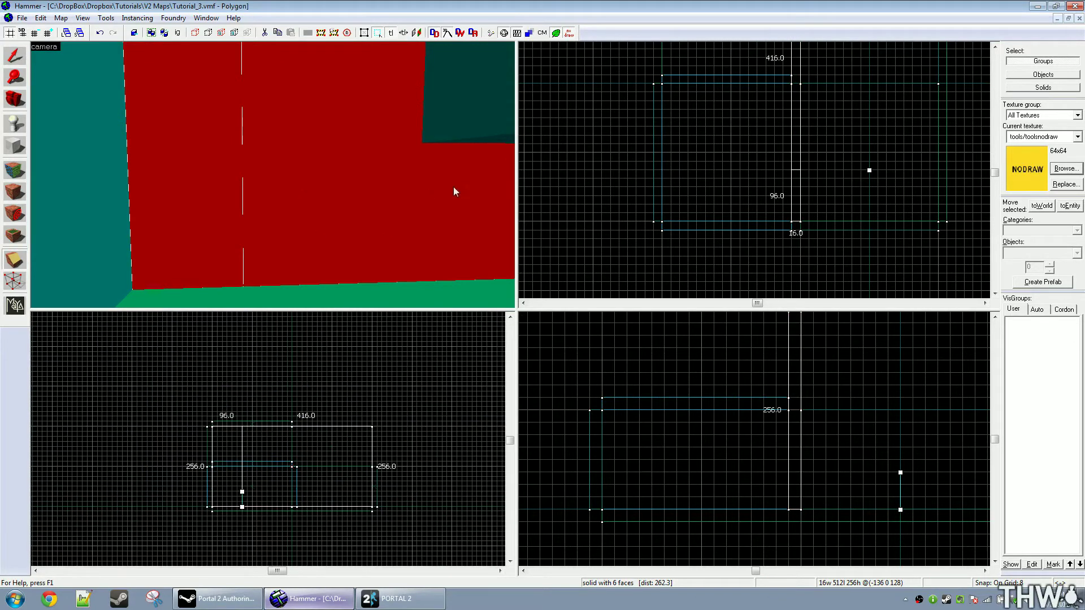
key("Return")
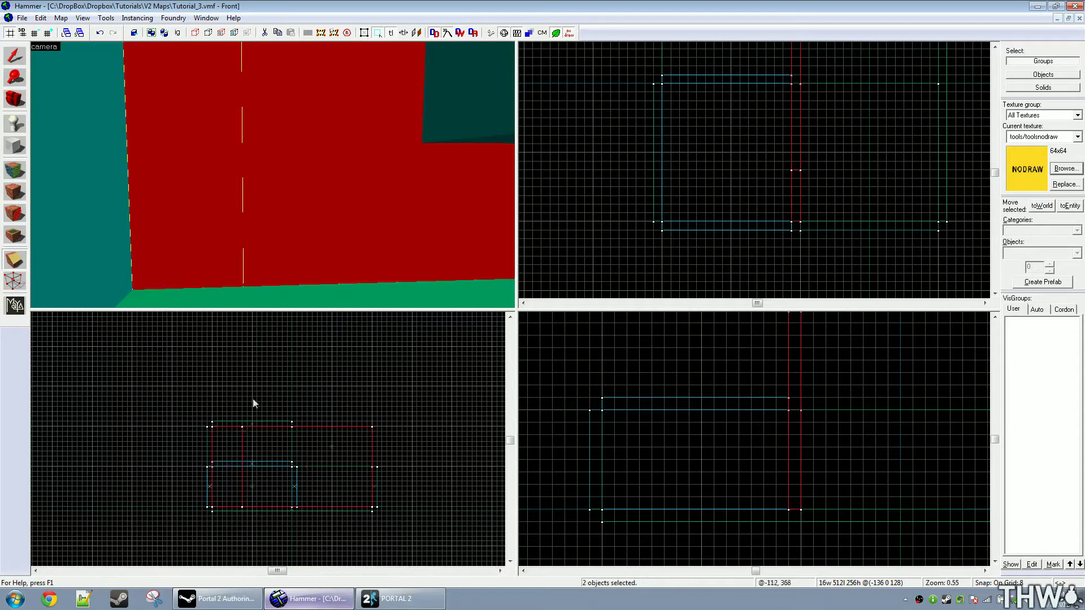
scroll(298, 451, "up", 4)
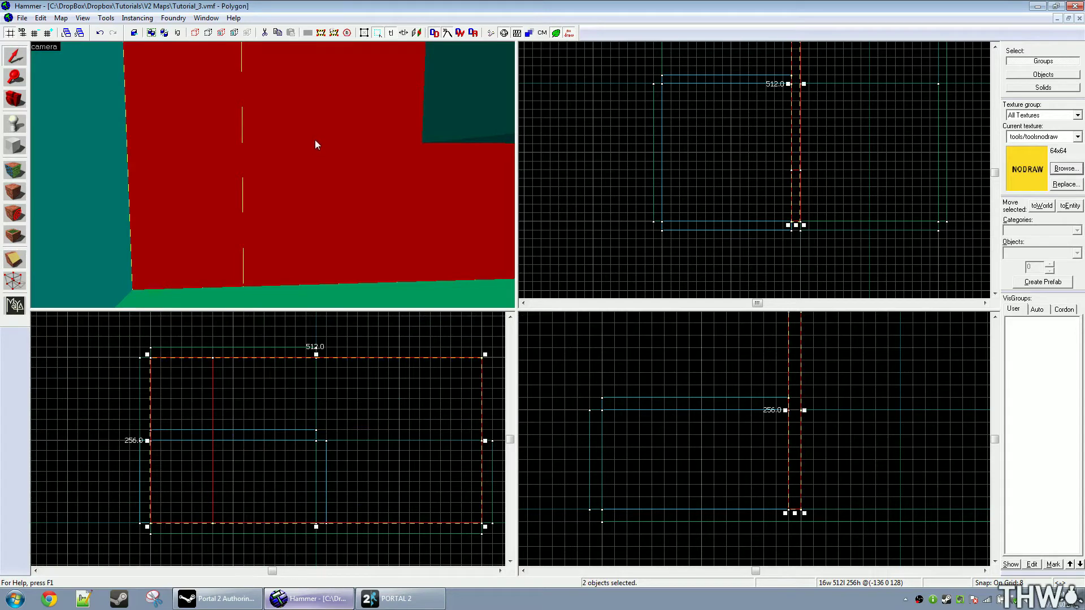
scroll(252, 488, "up", 3)
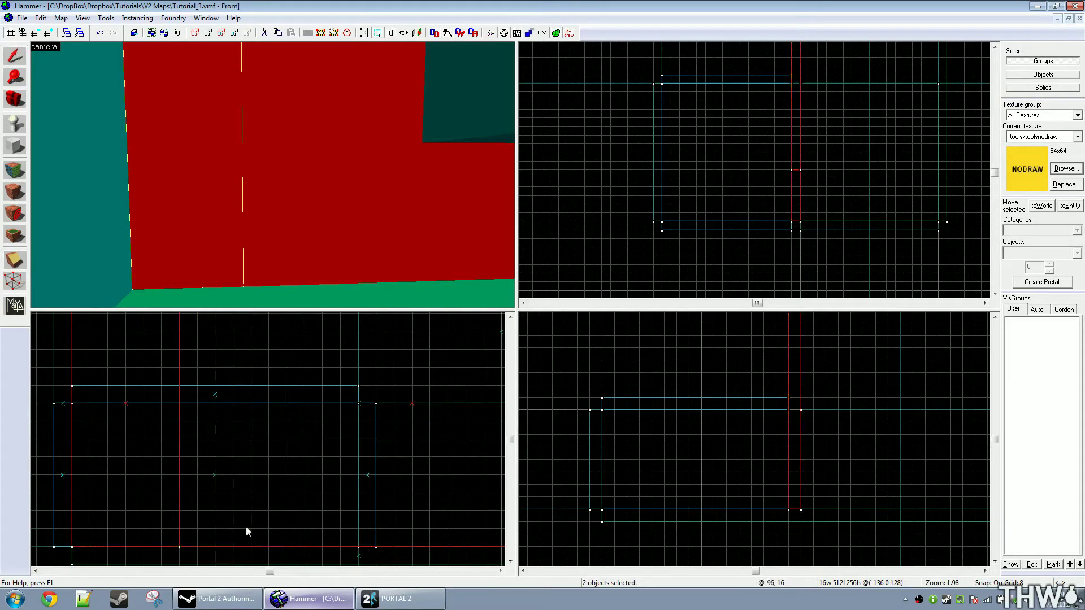
Clip the long wall vertically again 64 units beyond the first cut, keeping both sides, and select each piece to check the split
left_click_drag(249, 529, 252, 496)
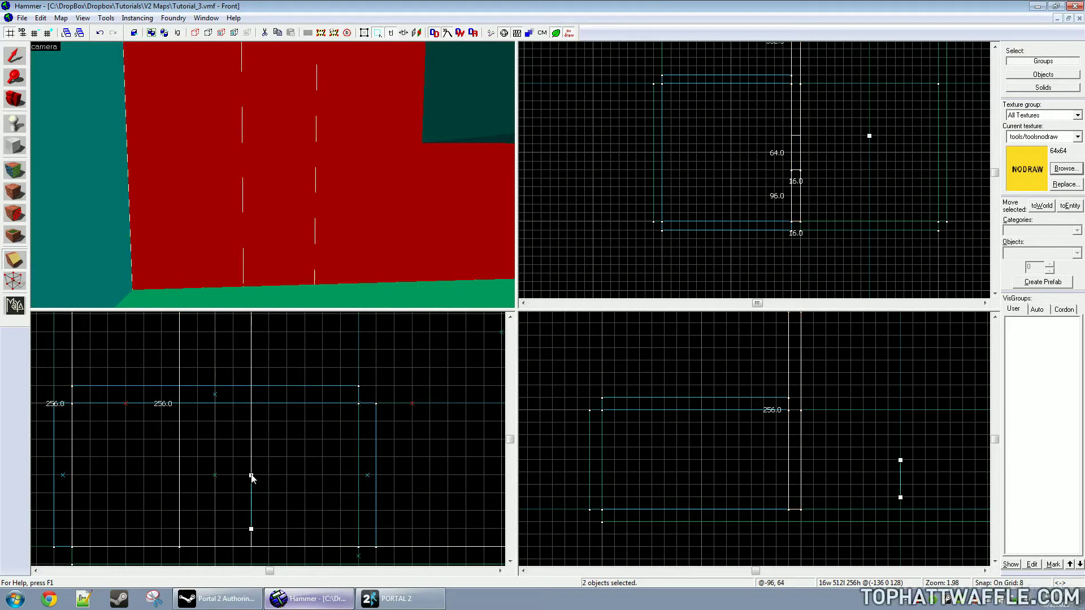
key("Return")
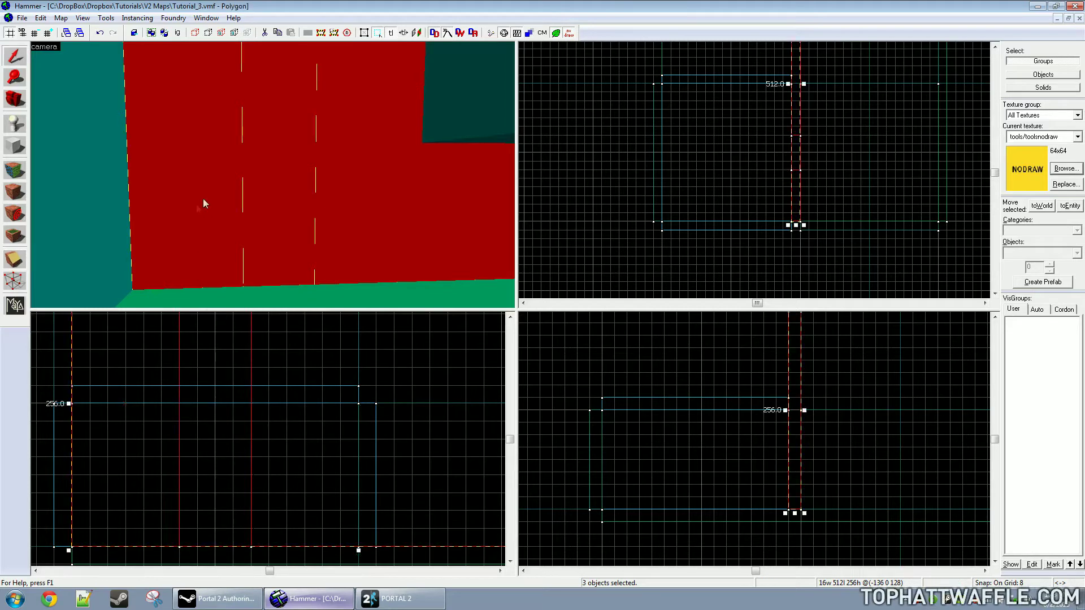
left_click(203, 200)
left_click(344, 233)
left_click(283, 226)
left_click(218, 223)
left_click(263, 225)
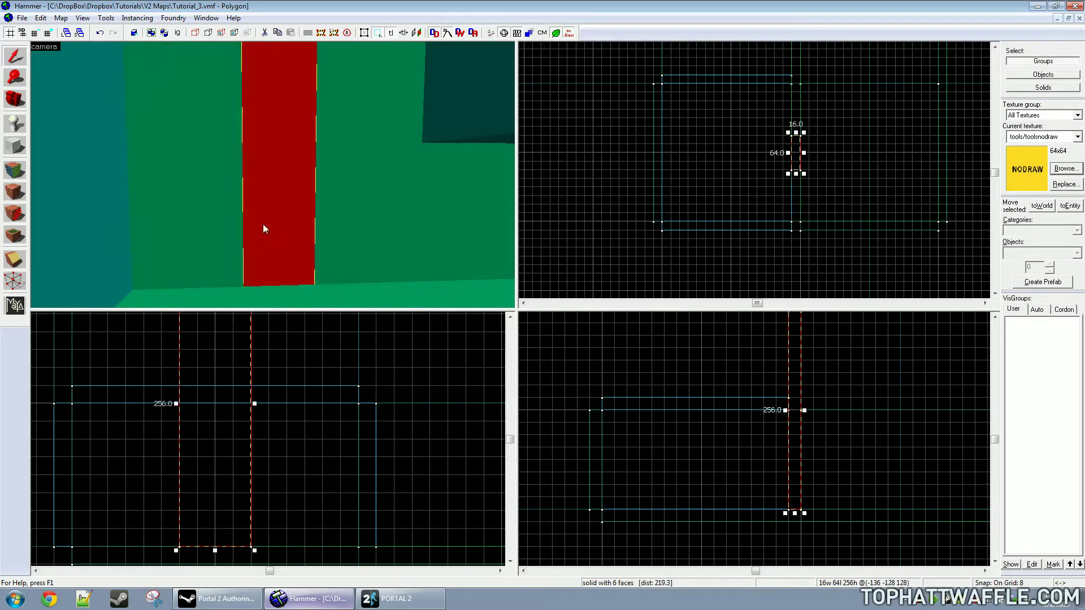
left_click(340, 231)
left_click(279, 229)
left_click(223, 226)
Raise the bottom of the wall's 64-unit-wide middle piece to 96 units above the floor to open a doorway into the side room
left_click(283, 229)
left_click_drag(213, 554, 228, 439)
left_click(327, 464)
key("z")
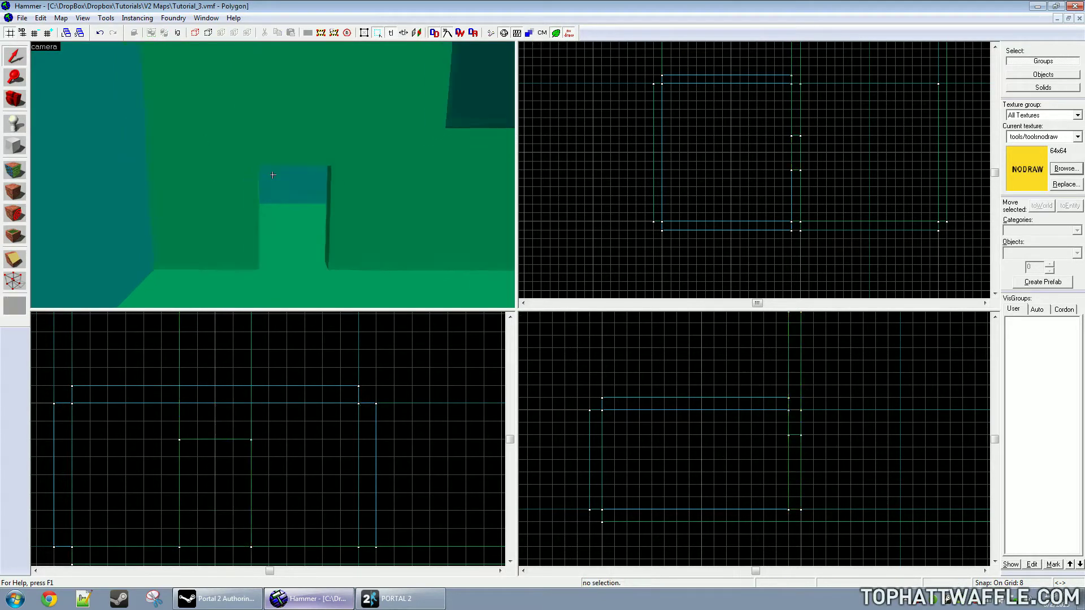
key("w")
key("d")
key("s")
key("w")
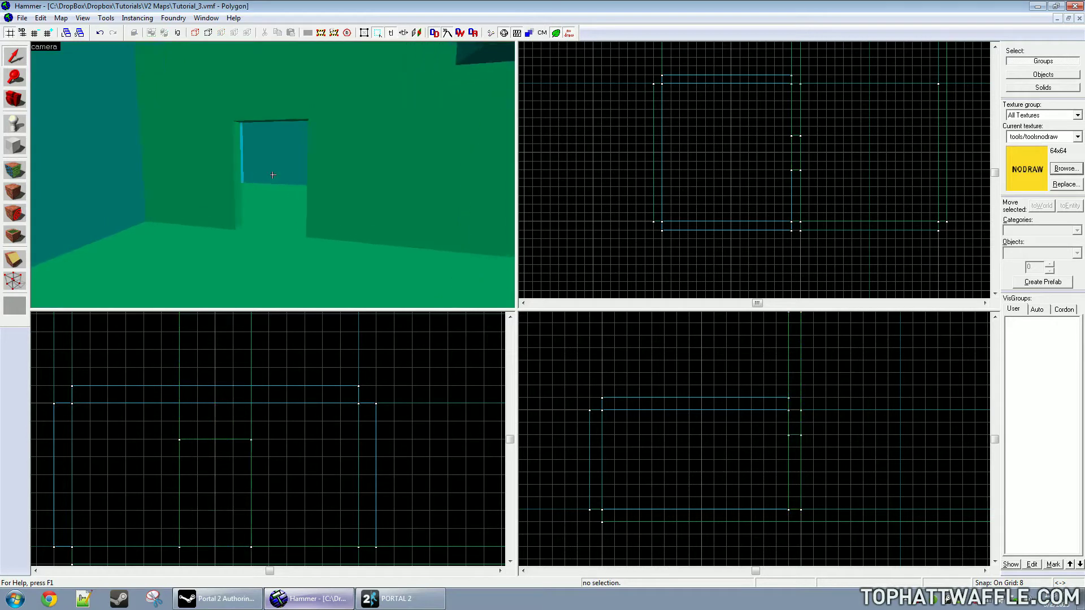
key("s")
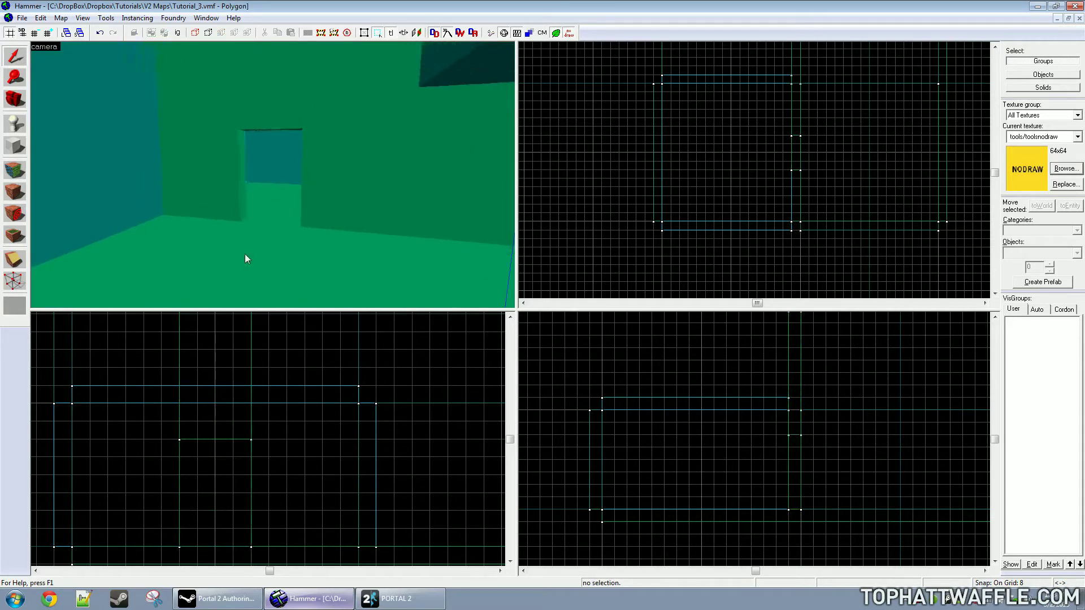
Place an info_player_start entity in the main room and move it to the room's centre, slightly above the floor
key("shift+e")
left_click(262, 253)
key("w")
key("a")
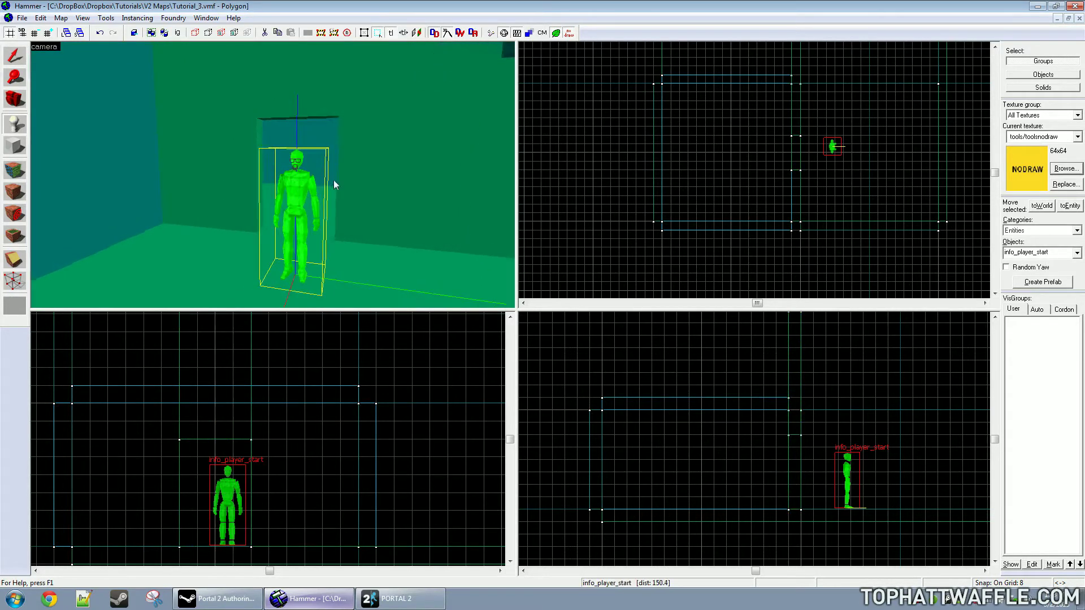
key("shift+s")
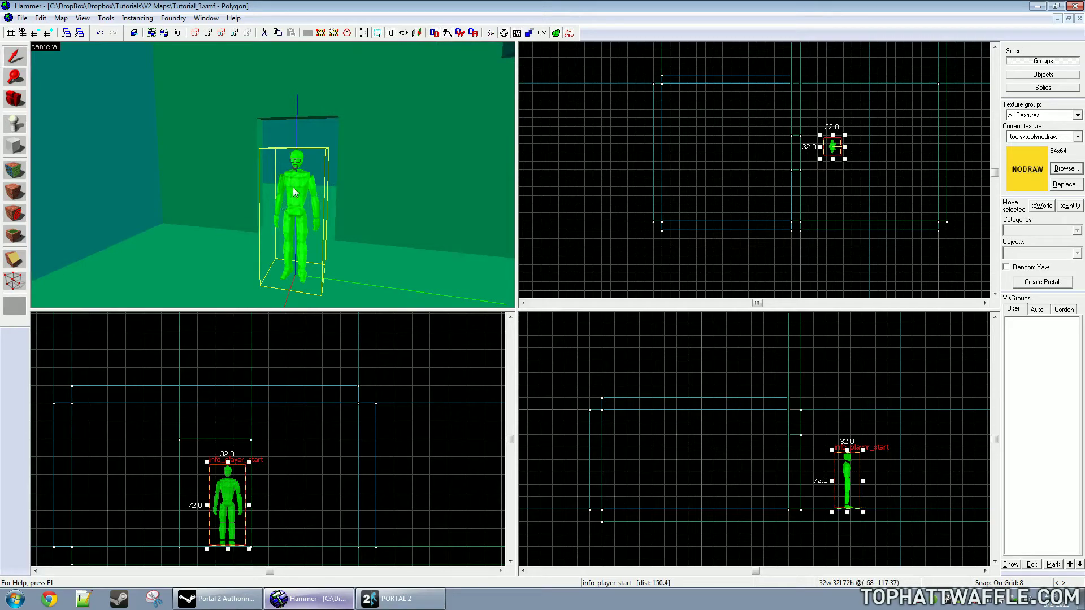
left_click_drag(832, 147, 877, 150)
scroll(900, 494, "up", 2)
left_click_drag(921, 475, 900, 458)
key("Escape")
Create a 496 by 512 floor block, 16 units thick, outside the main room's opposite long wall, level with the existing floor
key("z")
key("s")
key("z")
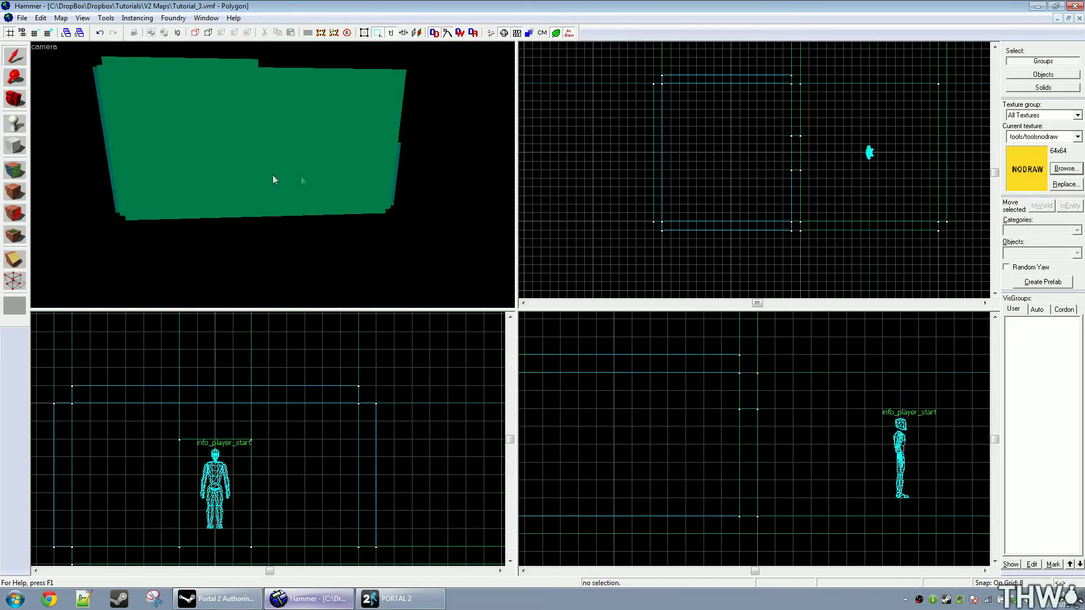
scroll(744, 212, "down", 4)
middle_click_drag(796, 201, 695, 215)
key("shift+b")
scroll(713, 90, "up", 3)
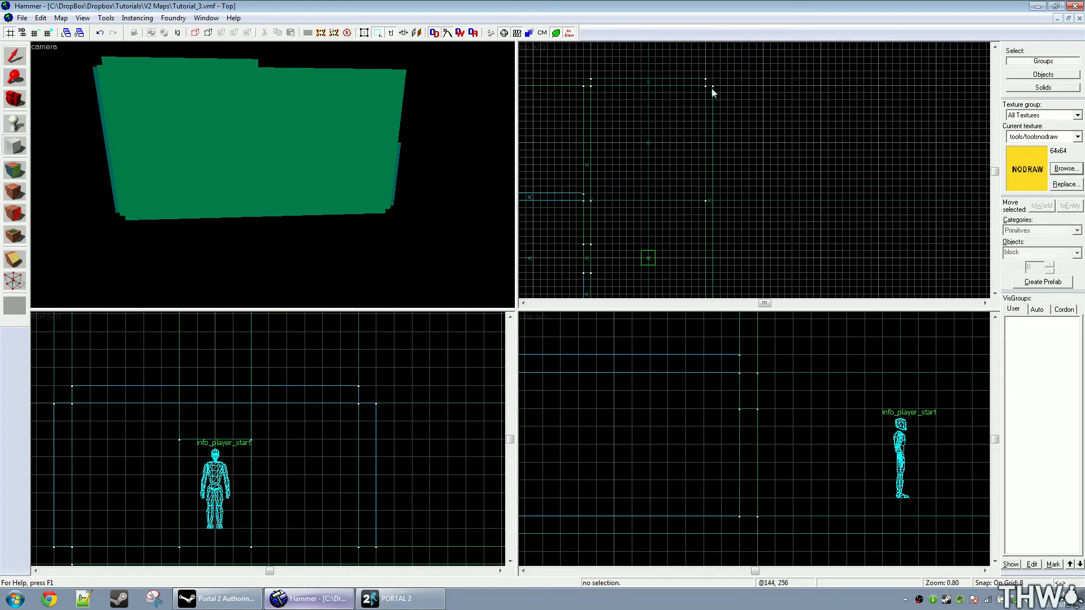
left_click_drag(746, 122, 905, 239)
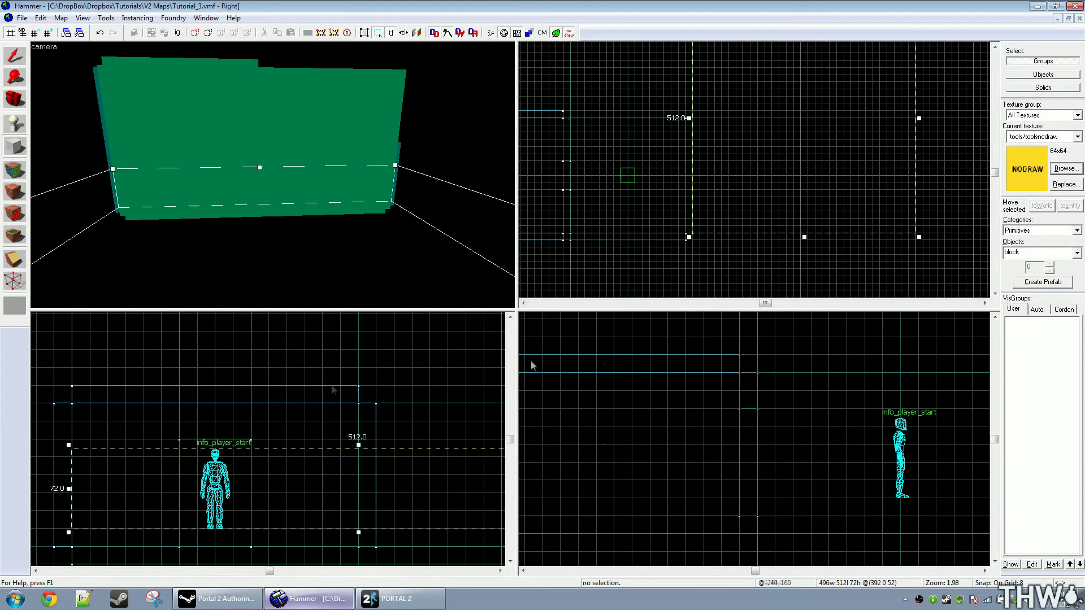
scroll(234, 350, "down", 3)
left_click_drag(314, 419, 316, 477)
scroll(296, 471, "up", 4)
left_click_drag(315, 363, 322, 450)
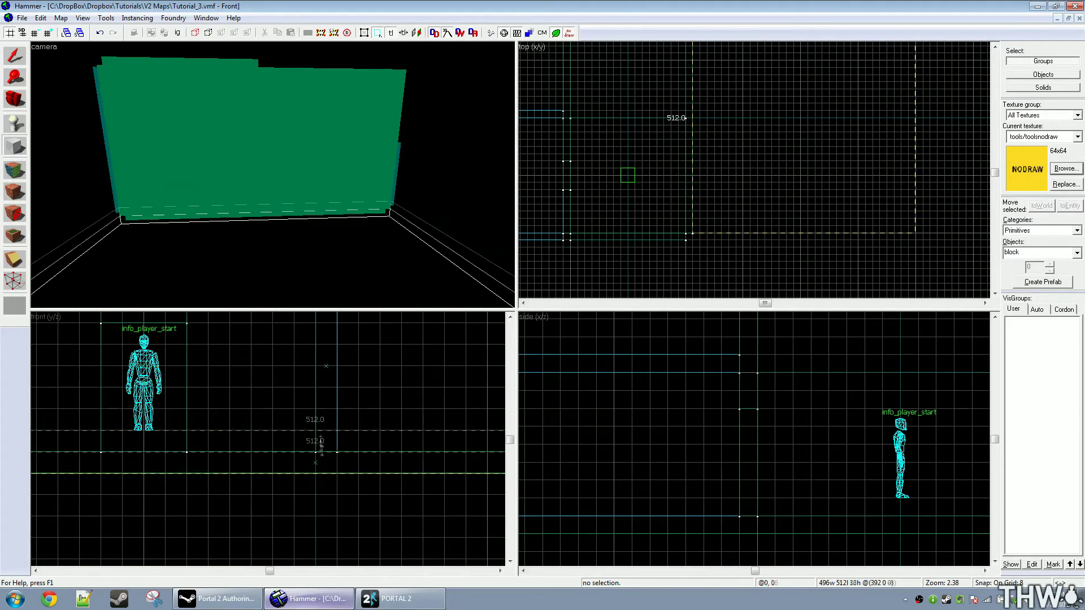
key("Return")
Add 496 by 16 side walls, 128 units high, along both sides of the new floor
key("z")
key("shift+s")
scroll(339, 435, "down", 5)
key("shift+b")
left_click_drag(195, 442, 210, 344)
key("Return")
key("shift+s")
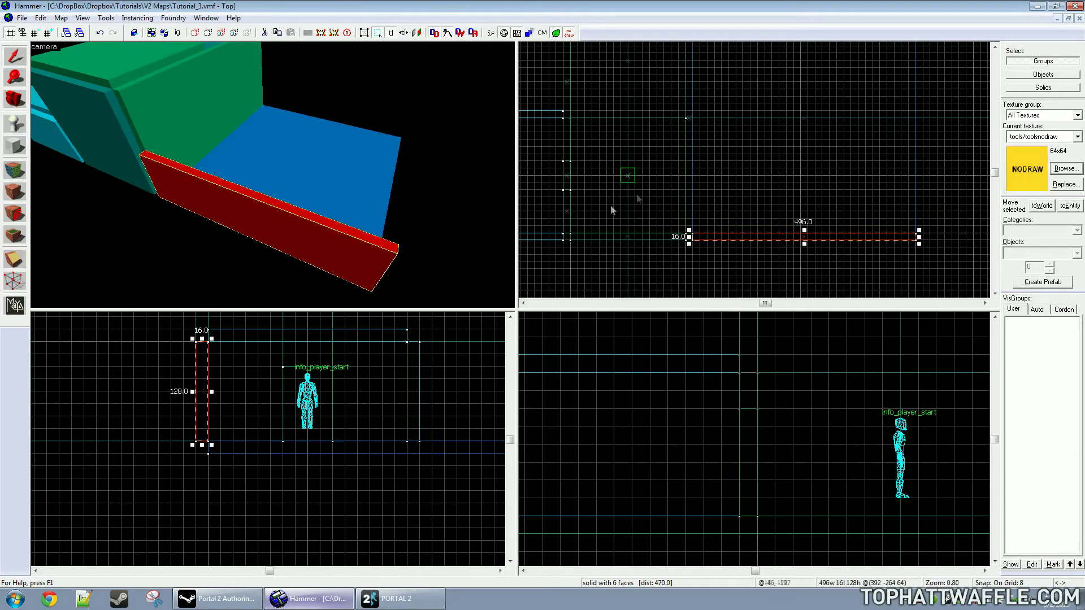
scroll(642, 201, "down", 5)
Close the far end of the new room with a 16 by 512 wall, 128 units high
key("shift+b")
scroll(644, 121, "up", 7)
left_click_drag(633, 119, 821, 107)
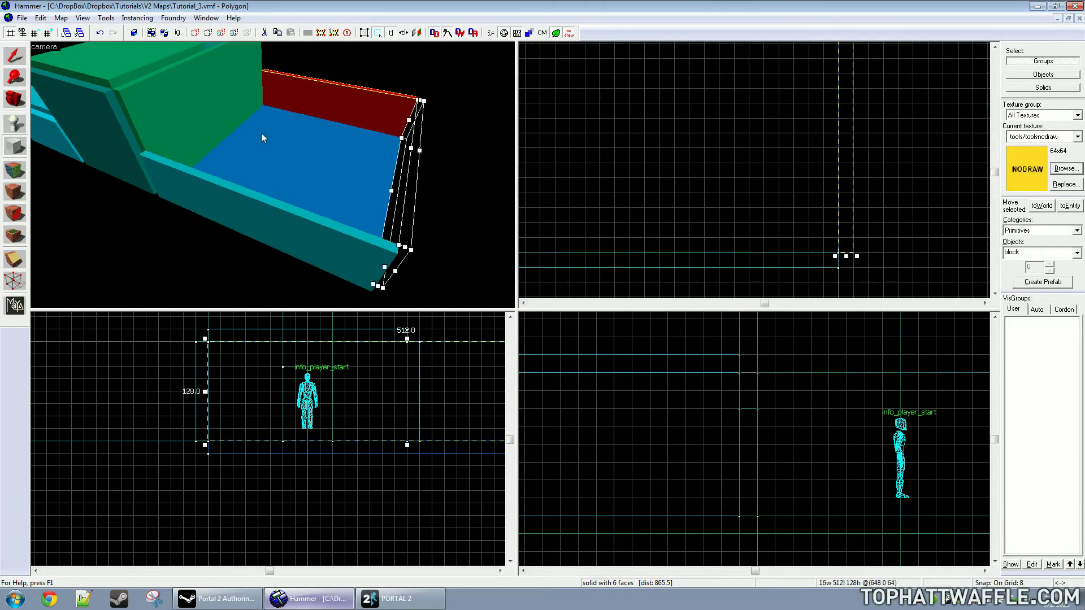
key("Return")
key("z")
key("d")
key("z")
key("shift+s")
Clip the 512-unit wall between the main room and the new room vertically 240 units from its end, keeping both pieces
left_click(260, 189)
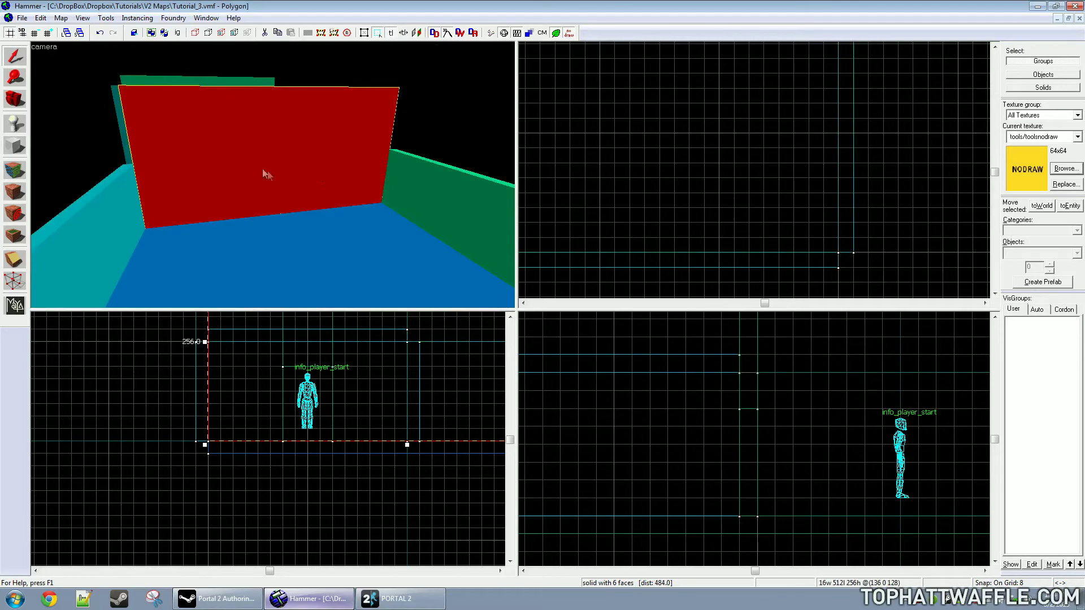
scroll(317, 400, "down", 2)
scroll(319, 397, "up", 4)
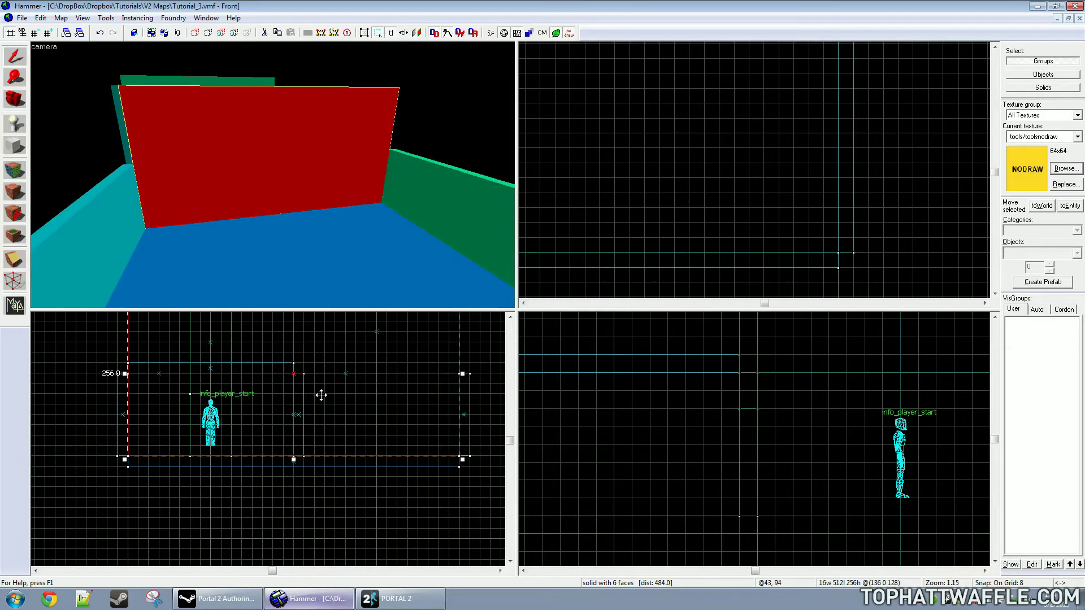
scroll(322, 396, "up", 1)
key("shift+x")
left_click_drag(273, 393, 273, 402)
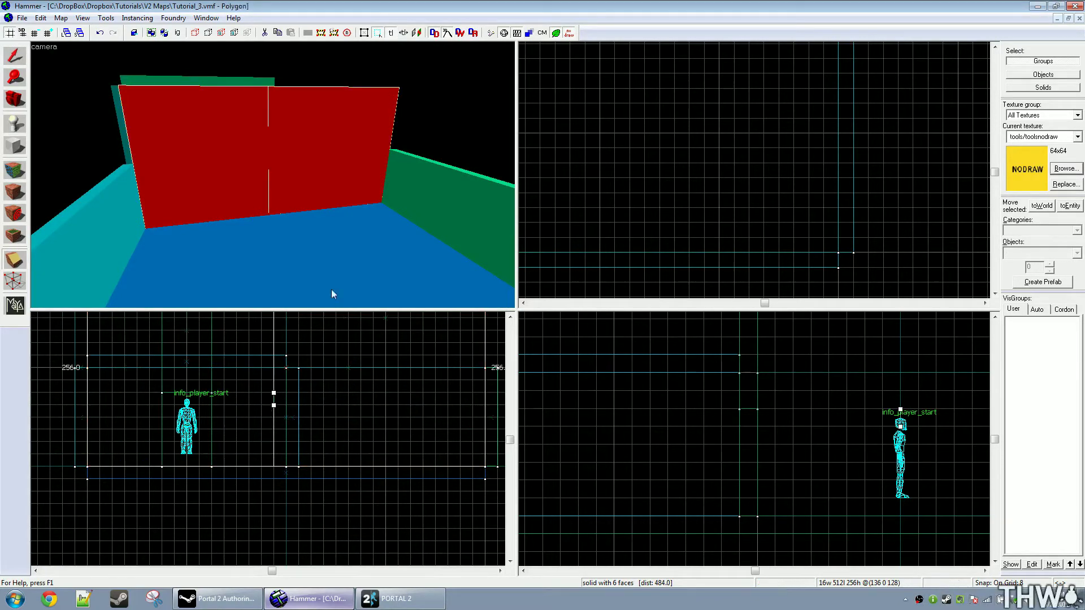
key("Return")
Clip the remaining 272-unit wall piece vertically 64 units from the first cut, keeping both pieces
key("shift+s")
left_click(306, 181)
key("shift+x")
left_click_drag(322, 393, 318, 406)
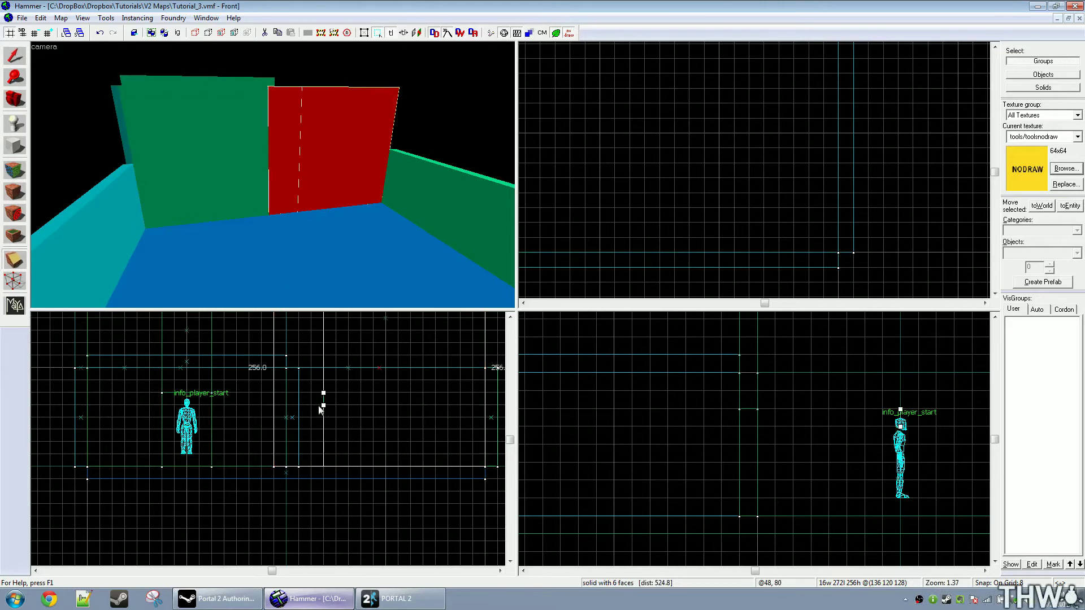
key("Return")
Raise the bottom of the 64-unit middle piece until it is 160 units high, opening a doorway into the new room
left_click(232, 182)
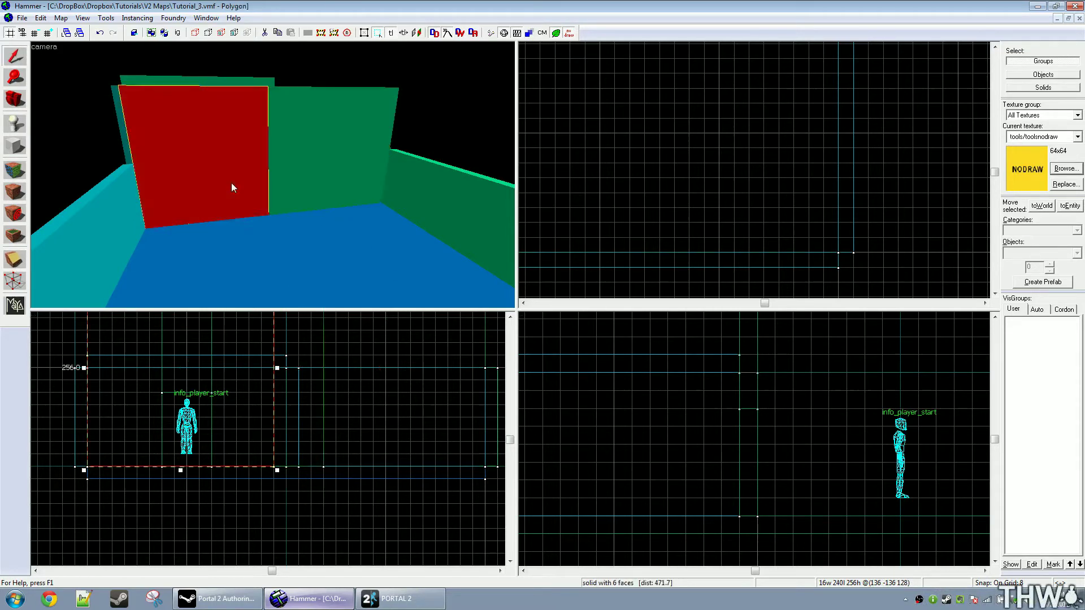
left_click(286, 182)
left_click(355, 182)
left_click(286, 199)
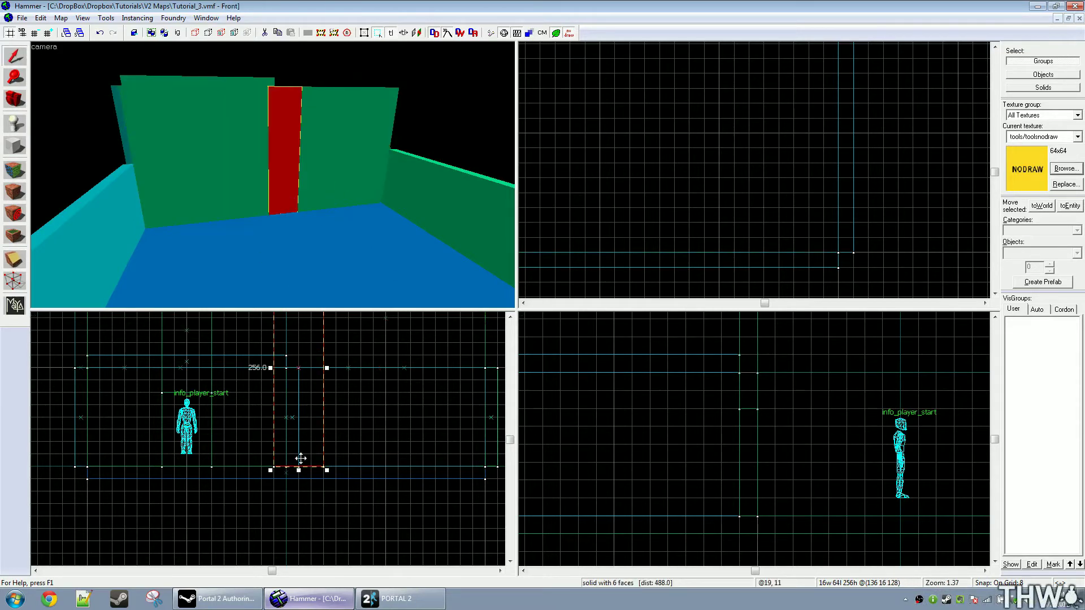
left_click_drag(298, 471, 285, 397)
key("z")
key("w")
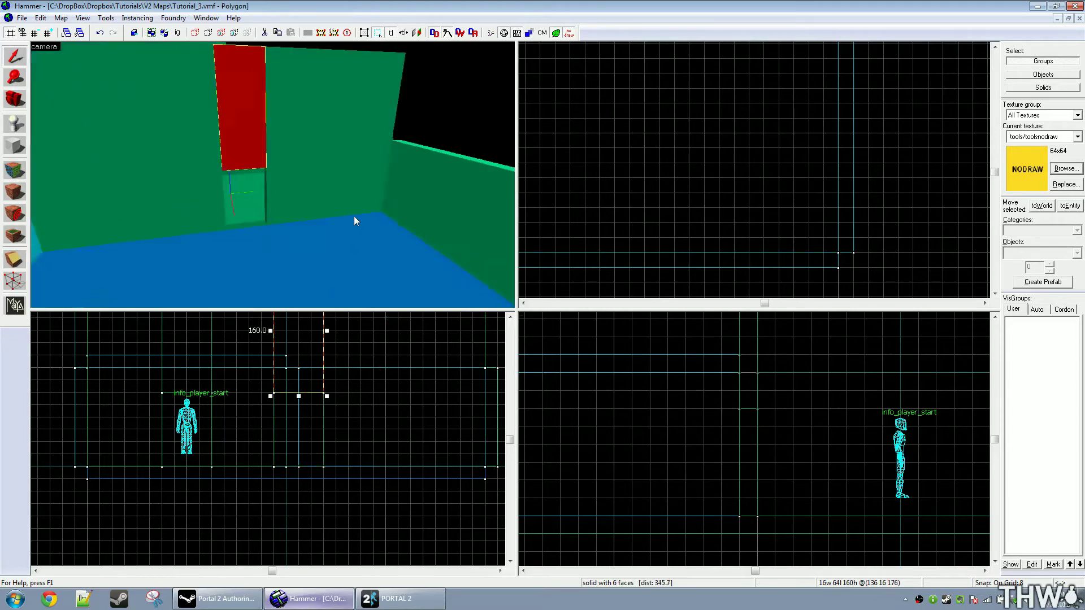
key("z")
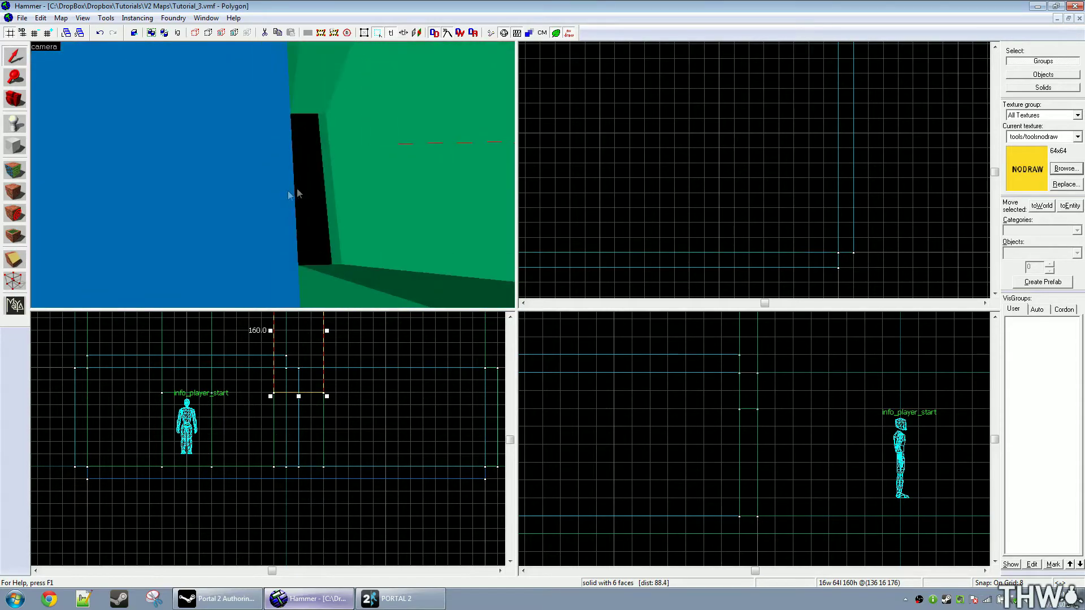
Clip the 240-unit wall piece horizontally level with the doorway's top, and clip its 96-unit lower part horizontally at half height, keeping all pieces
left_click(345, 166)
scroll(726, 202, "down", 8)
scroll(666, 158, "up", 3)
scroll(667, 170, "up", 10)
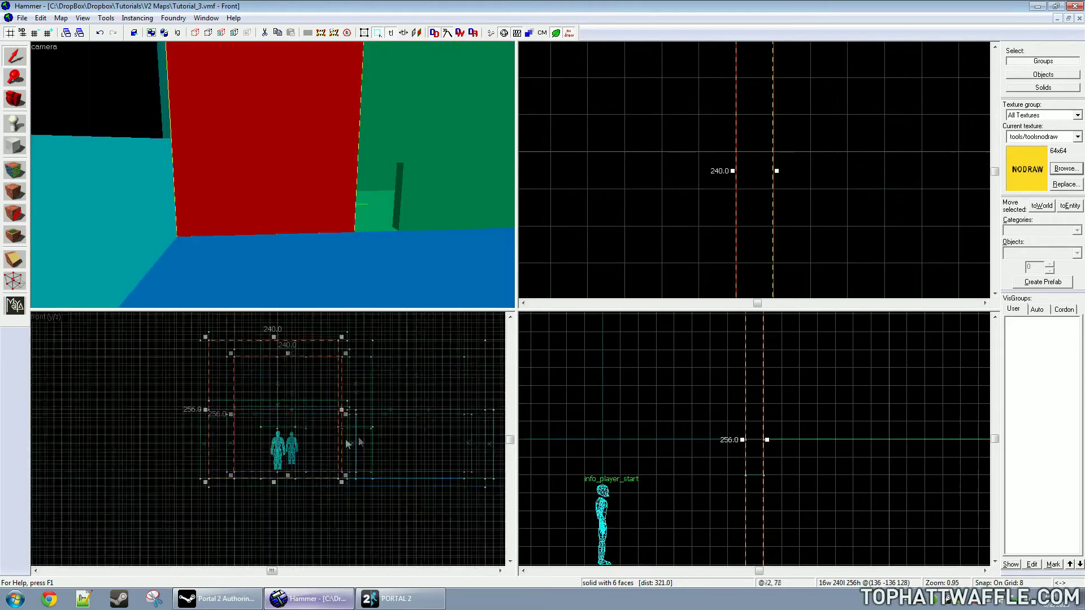
scroll(277, 435, "up", 5)
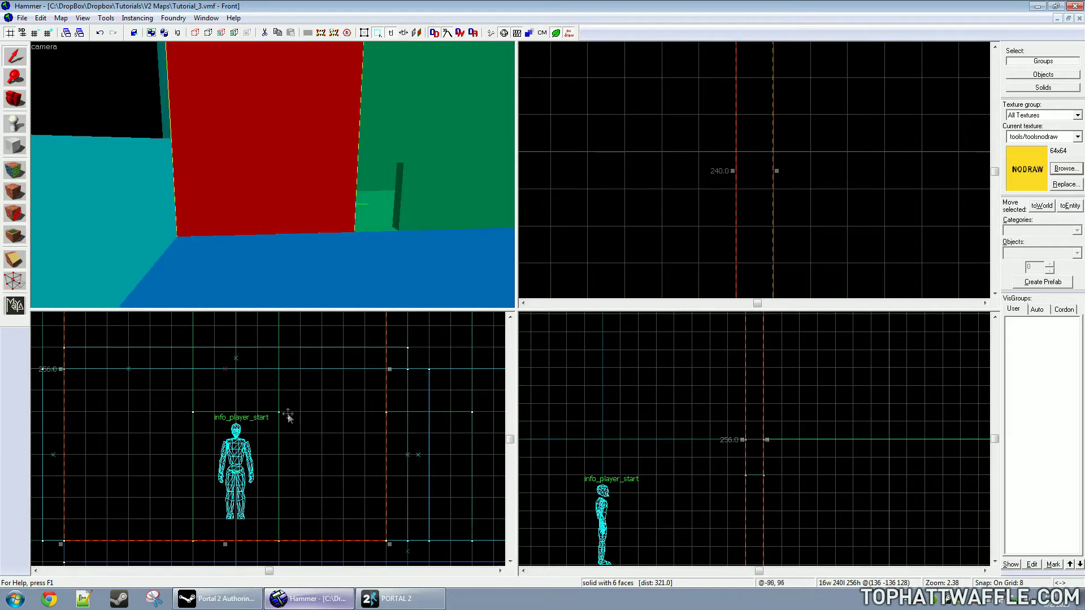
key("shift+x")
left_click_drag(156, 417, 215, 414)
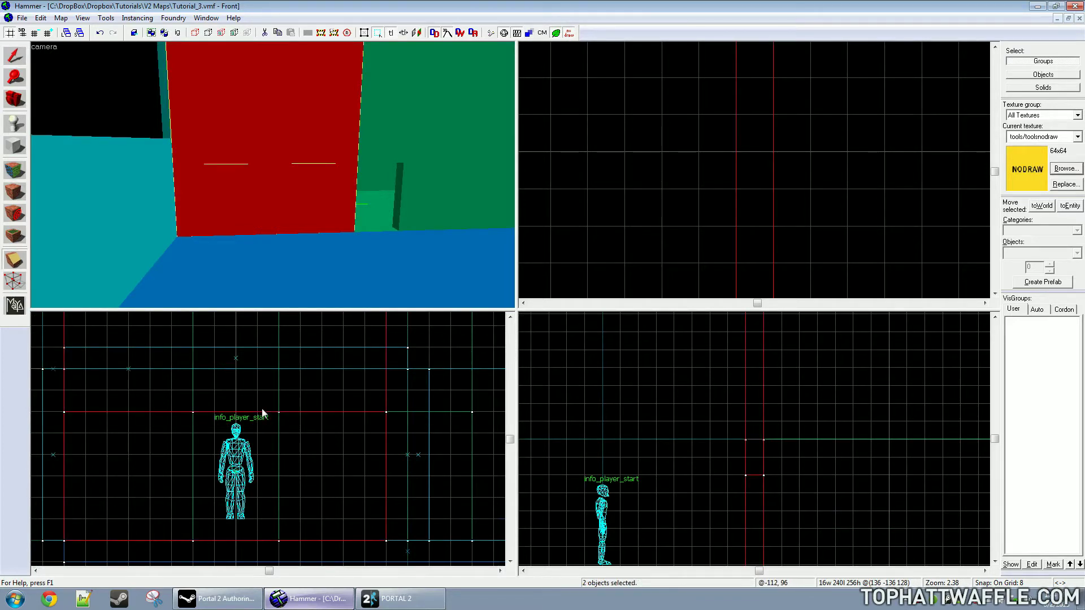
key("Return")
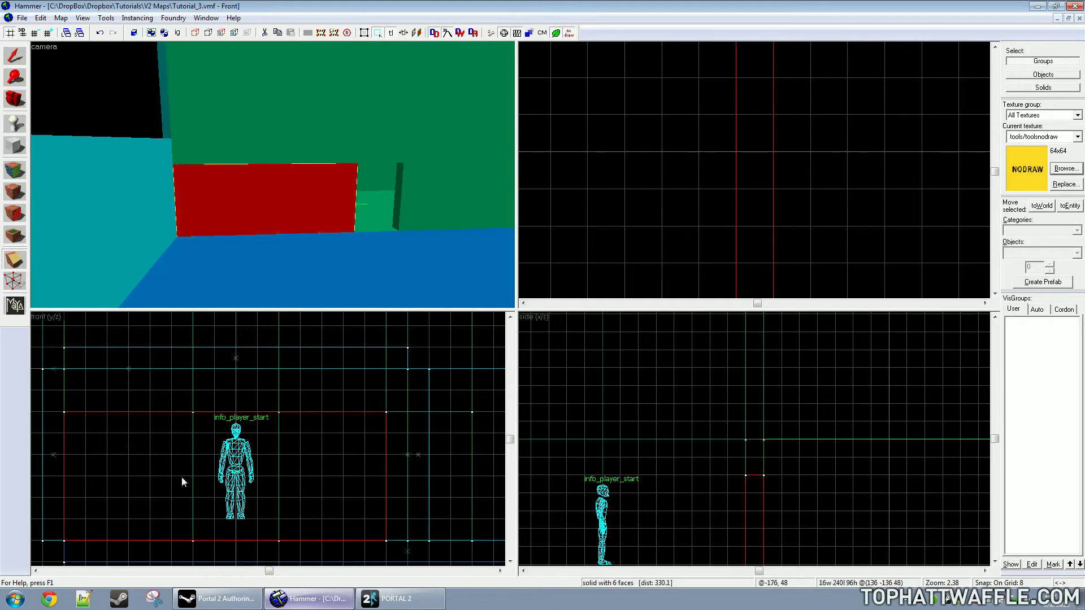
left_click_drag(183, 482, 234, 483)
key("Return")
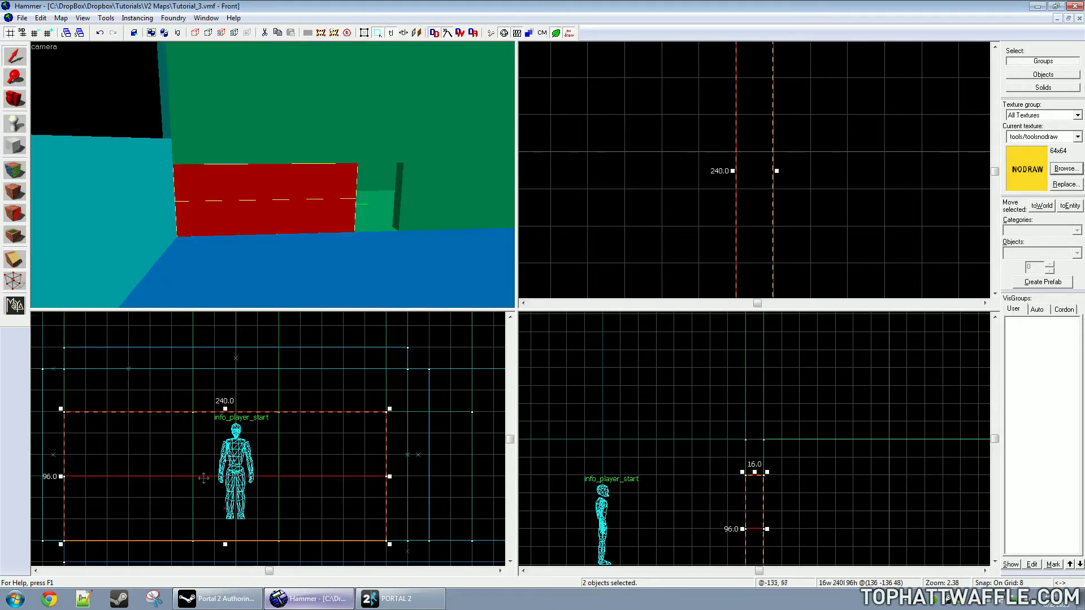
Clip the 48-unit-high band beside the doorway vertically 96 units from its outer end, keeping both pieces
left_click(245, 173)
key("shift+x")
left_click_drag(193, 413, 194, 446)
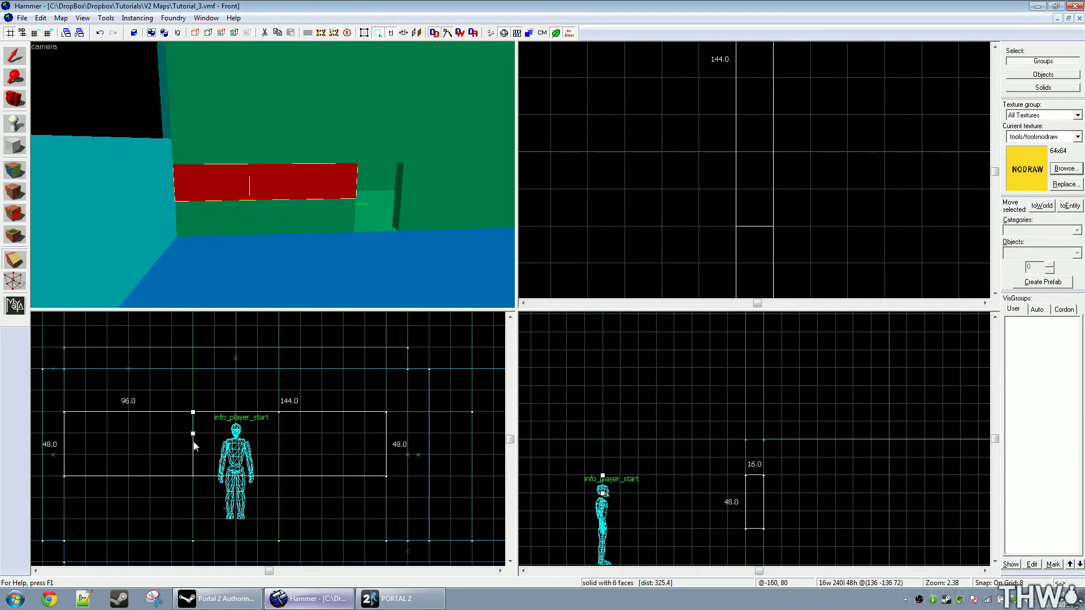
key("Return")
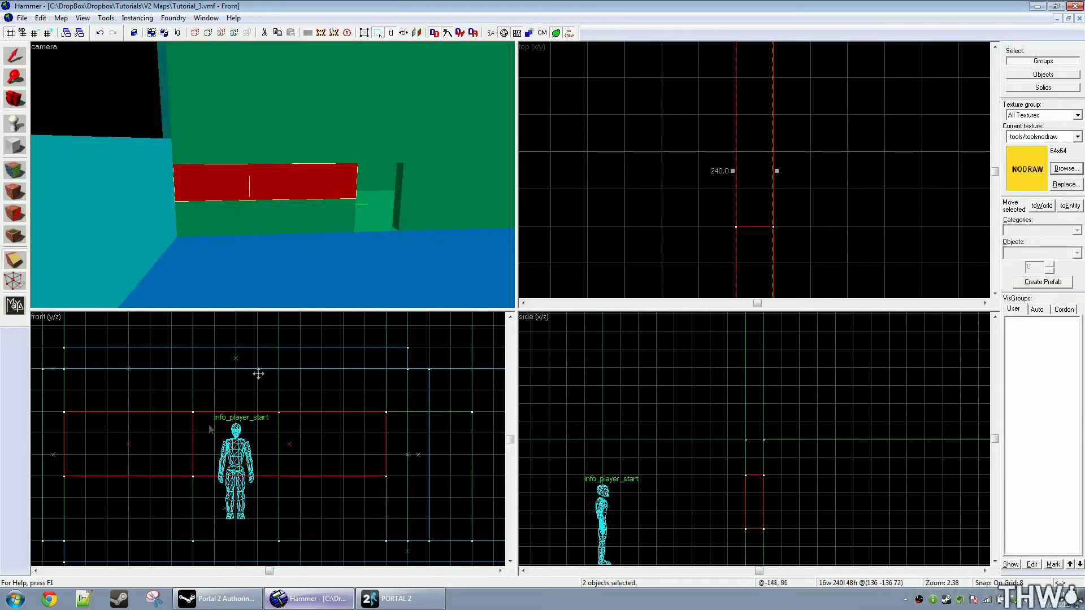
key("shift+s")
left_click(225, 170)
left_click(263, 175, "ctrl")
scroll(222, 175, "up", 2)
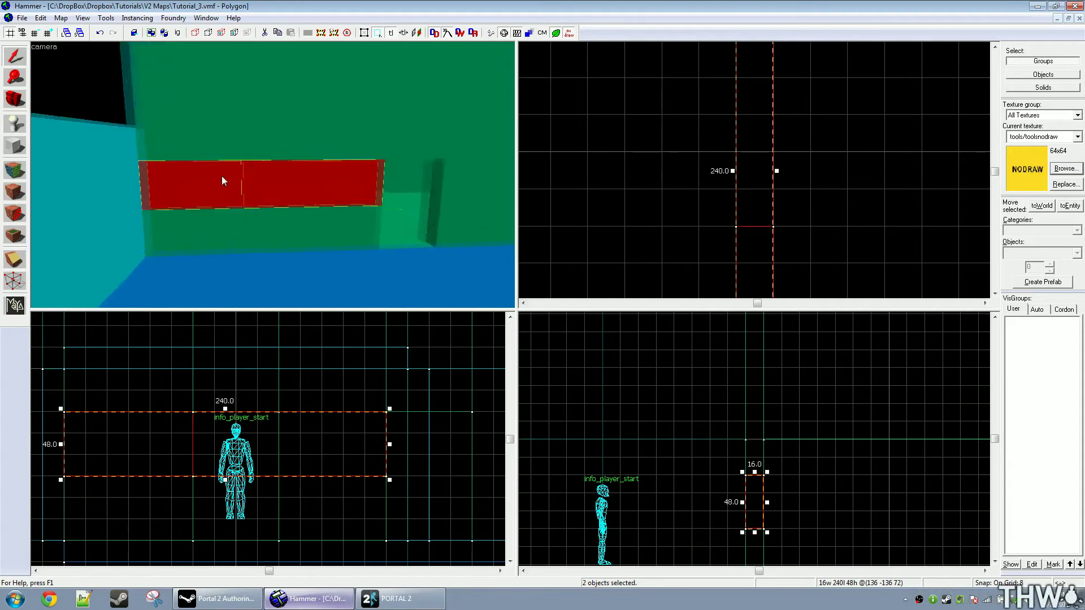
Clip the band's 144-unit piece vertically, keeping only the 80-unit part beside the doorway, to open a window
left_click(276, 189)
key("shift+x")
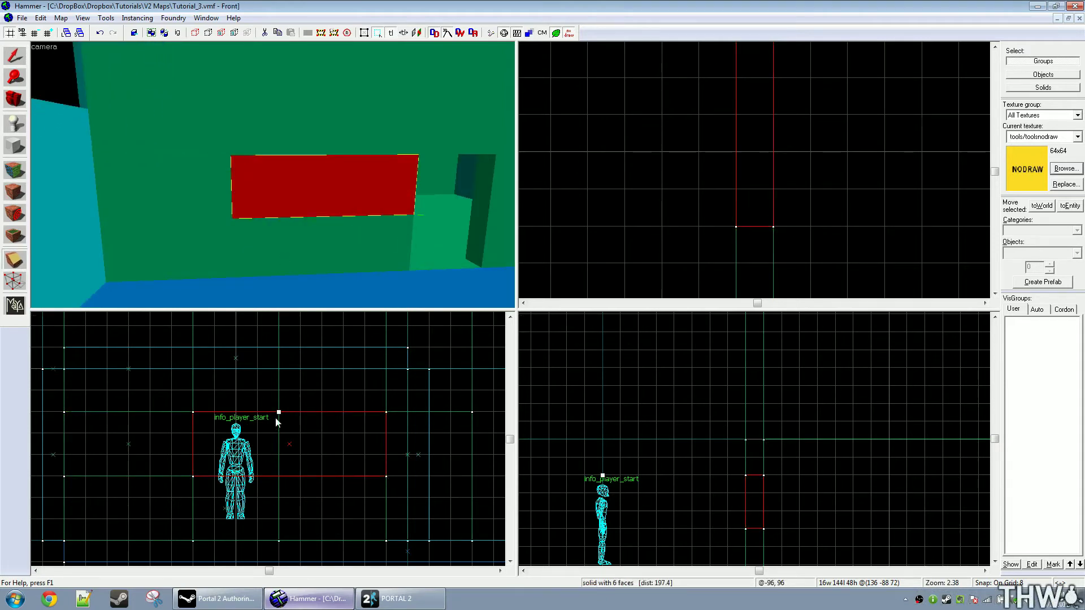
left_click_drag(277, 423, 278, 433)
key("shift+x")
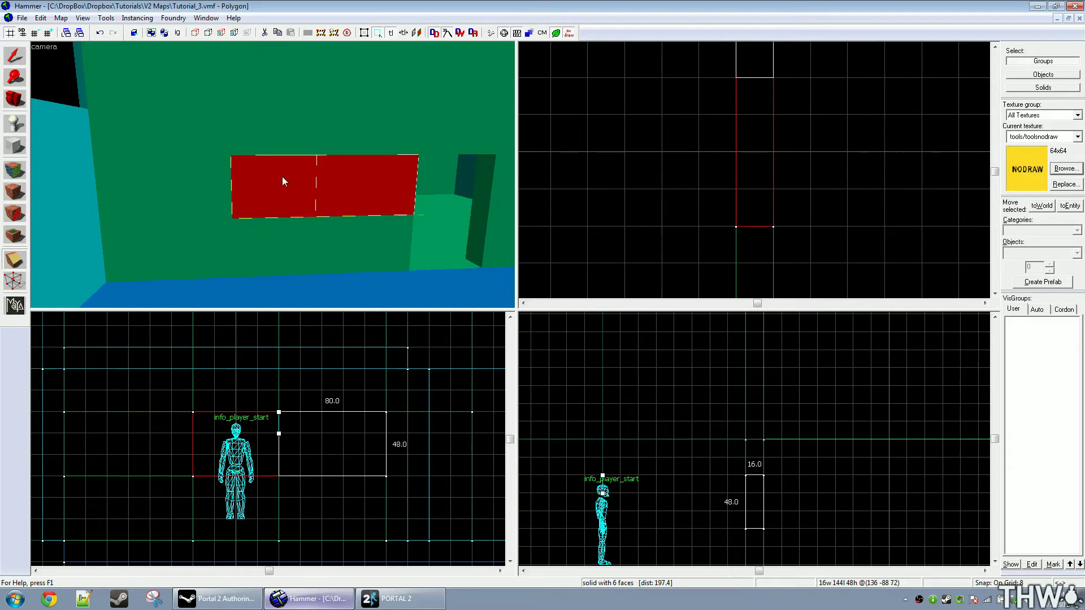
key("Return")
key("shift+s")
Clip the 208-unit wall piece on the doorway's other side horizontally level with the doorway's top, keeping both pieces
key("z")
key("d")
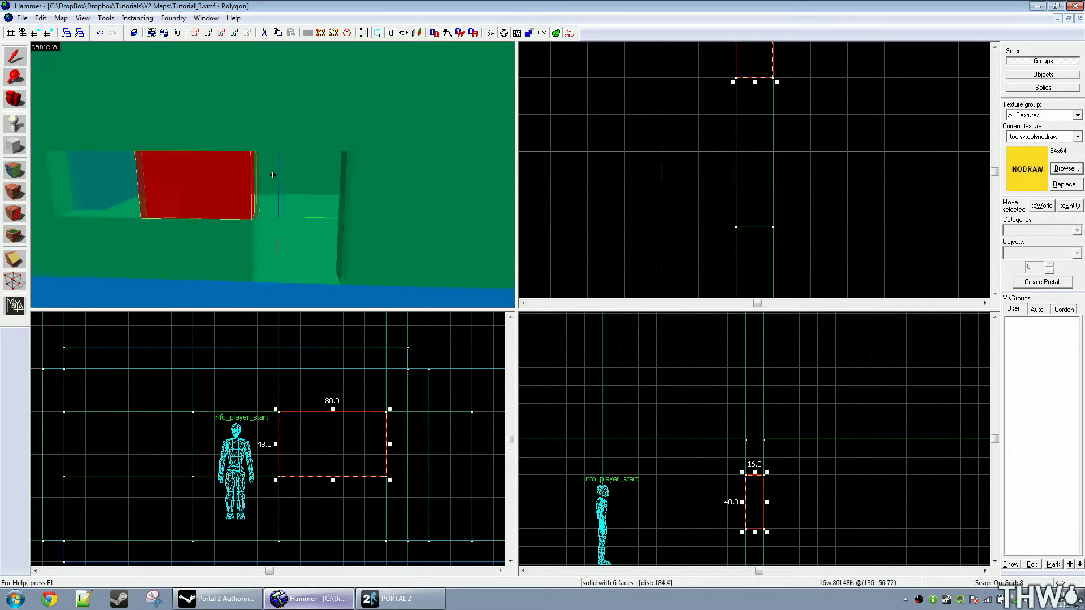
key("s")
left_click(273, 174)
key("z")
key("shift+x")
left_click_drag(278, 413, 300, 415)
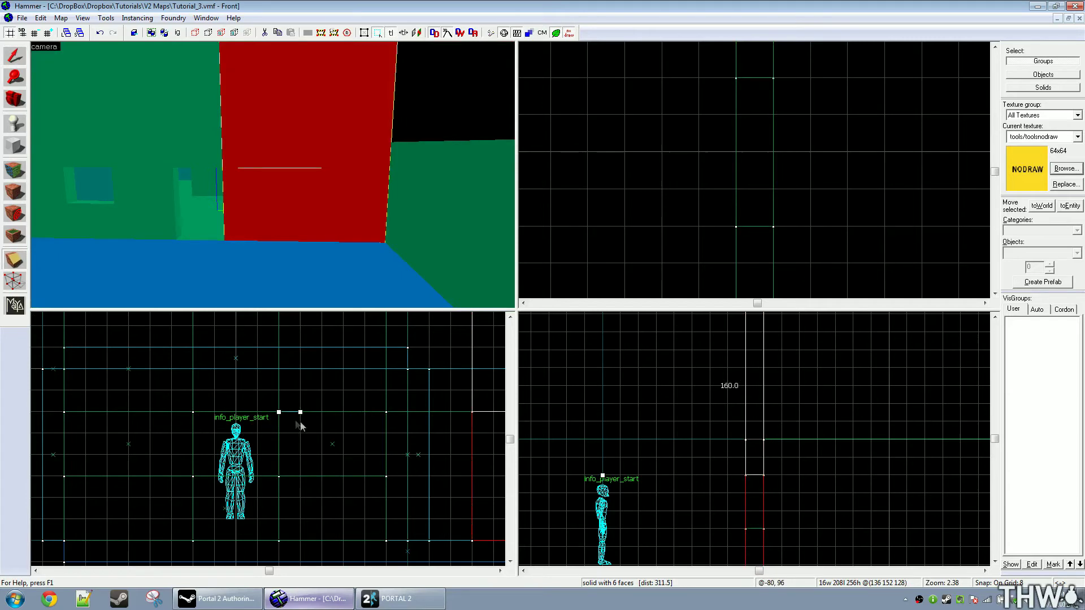
middle_click_drag(359, 452, 159, 424)
key("shift+x")
key("shift+x")
key("Return")
Clip the 208-unit wall's 96-unit-high lower part vertically 80 units from the doorway and again 64 units farther, keeping all pieces
left_click(341, 227)
left_click_drag(347, 405, 346, 426)
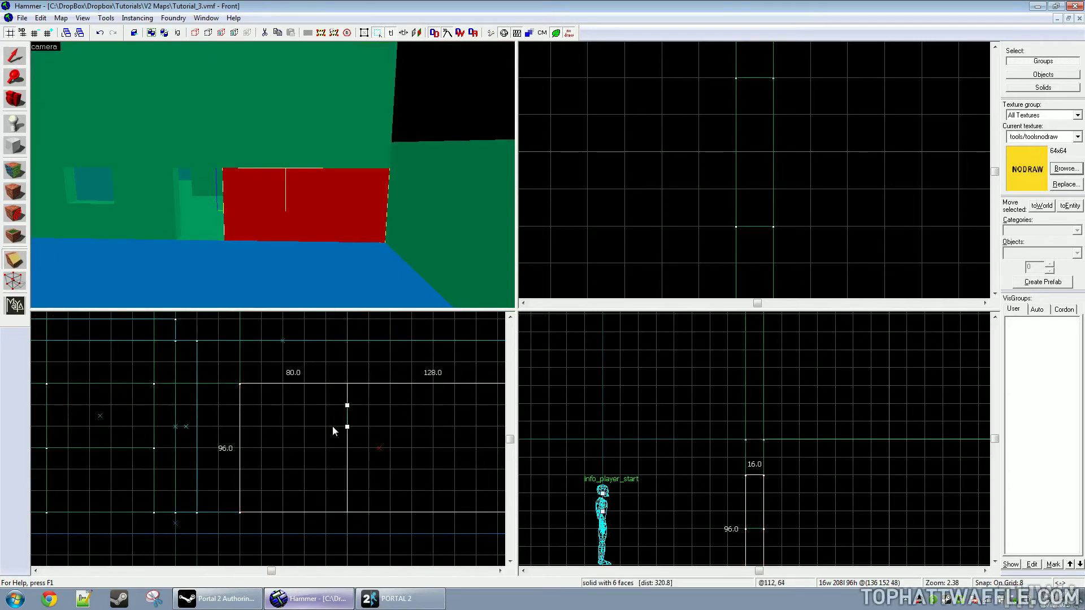
key("Return")
left_click_drag(433, 405, 433, 427)
key("Return")
Clip the 64-unit-wide middle piece horizontally at half height, keeping only the lower 48 units, to open a second window
left_click_drag(368, 448, 412, 448)
key("shift+x")
key("Return")
key("shift+s")
With the camera view set to 3D Textured, copy the large room's three outer walls directly on top of themselves, 128 units higher
key("z")
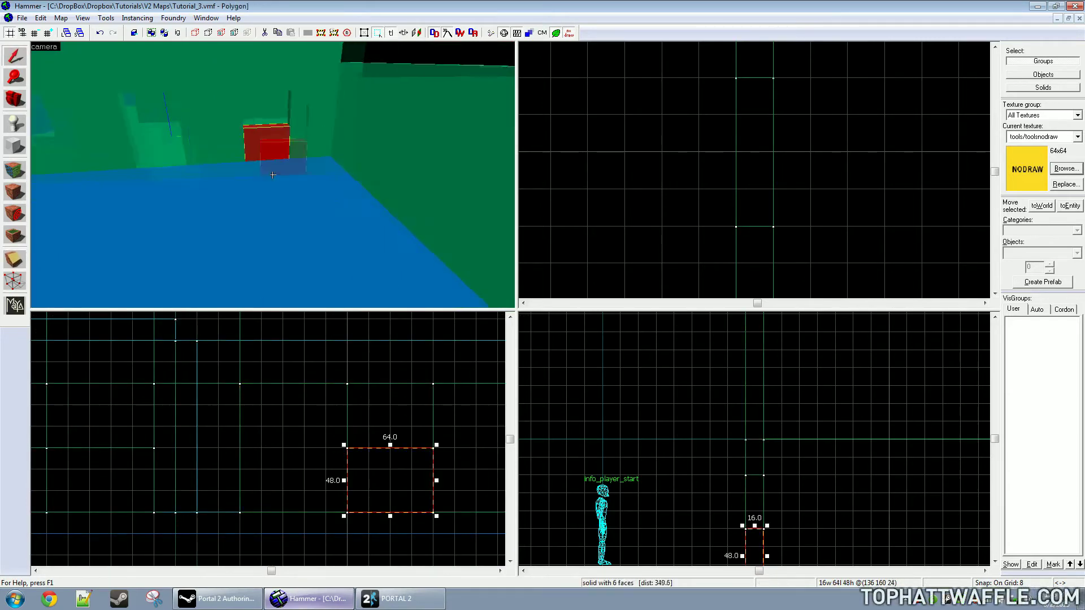
key("s")
key("z")
key("a")
key("s")
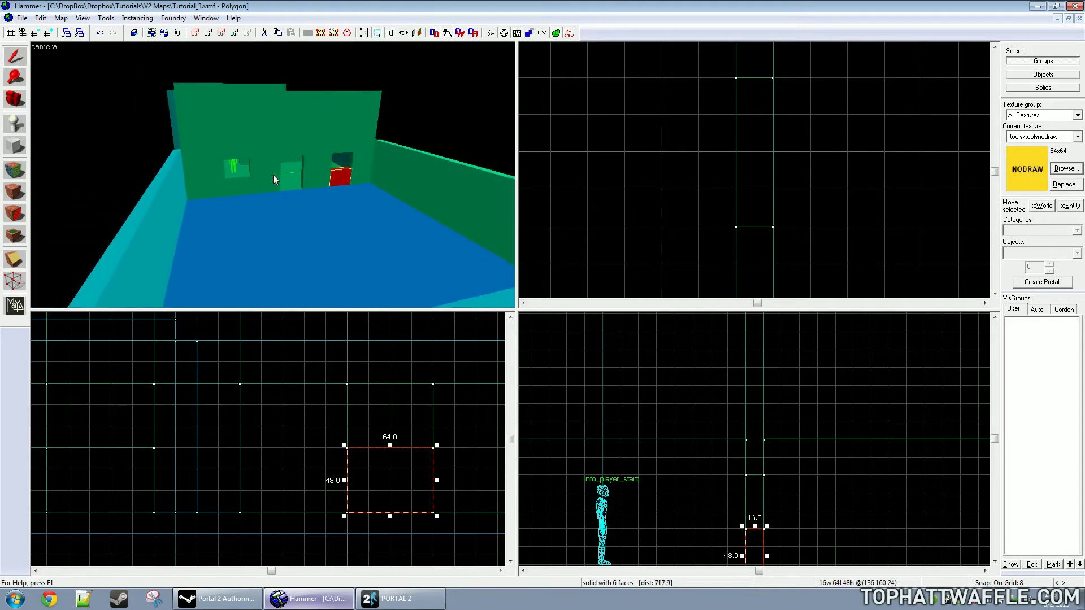
key("d")
left_click(159, 205)
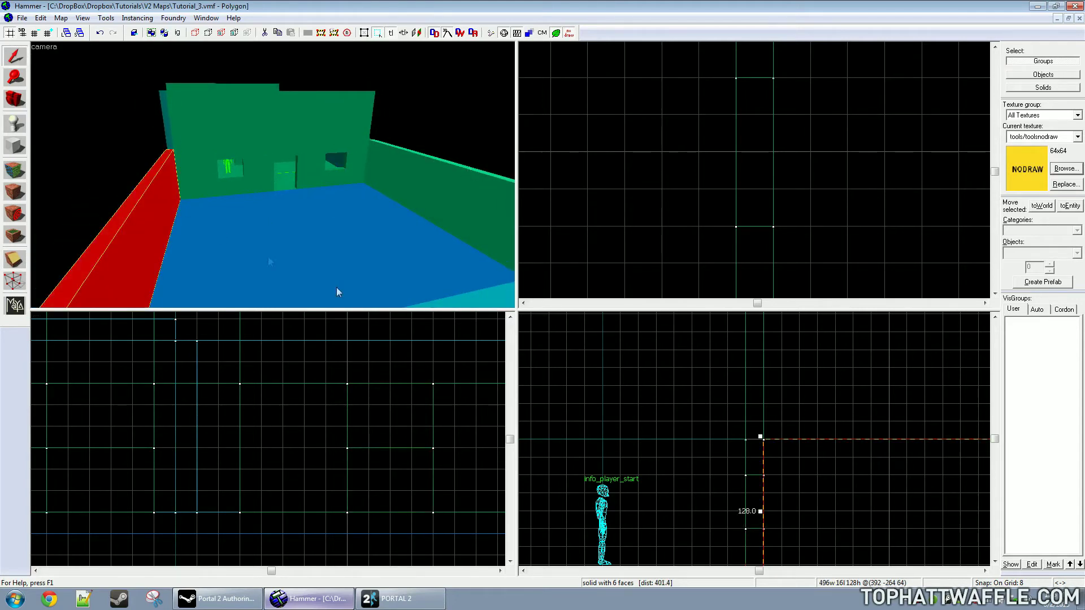
left_click(44, 47)
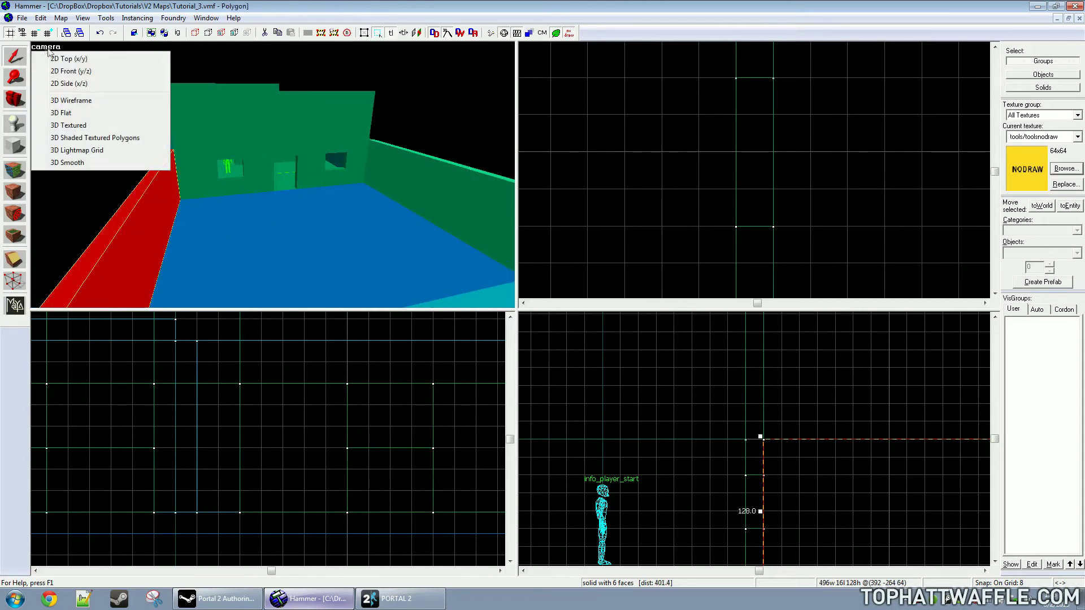
left_click(93, 126)
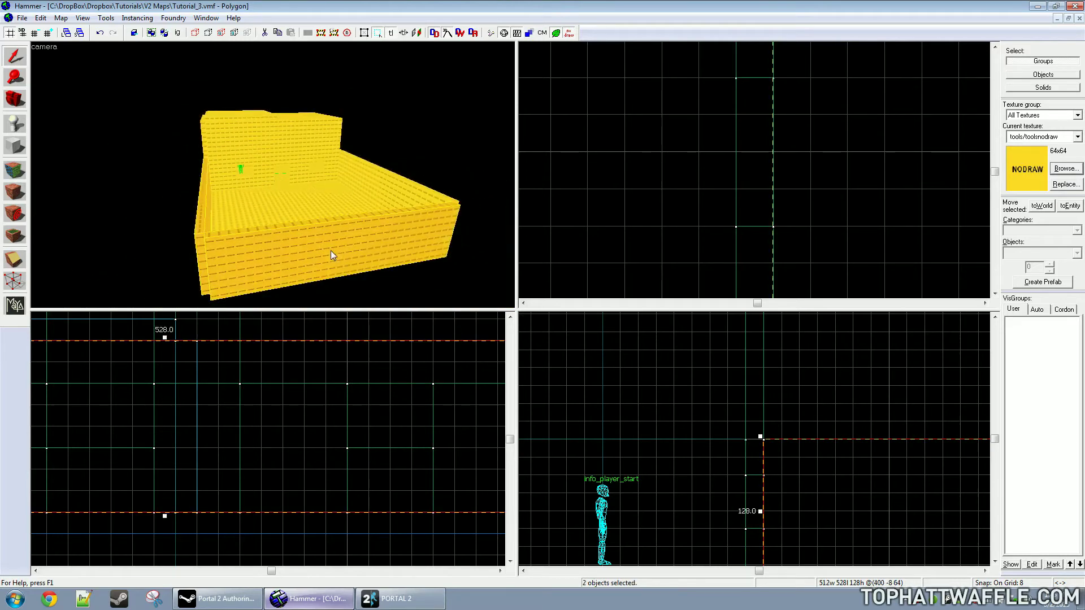
left_click(376, 188, "ctrl")
scroll(274, 455, "down", 7)
scroll(173, 421, "up", 3)
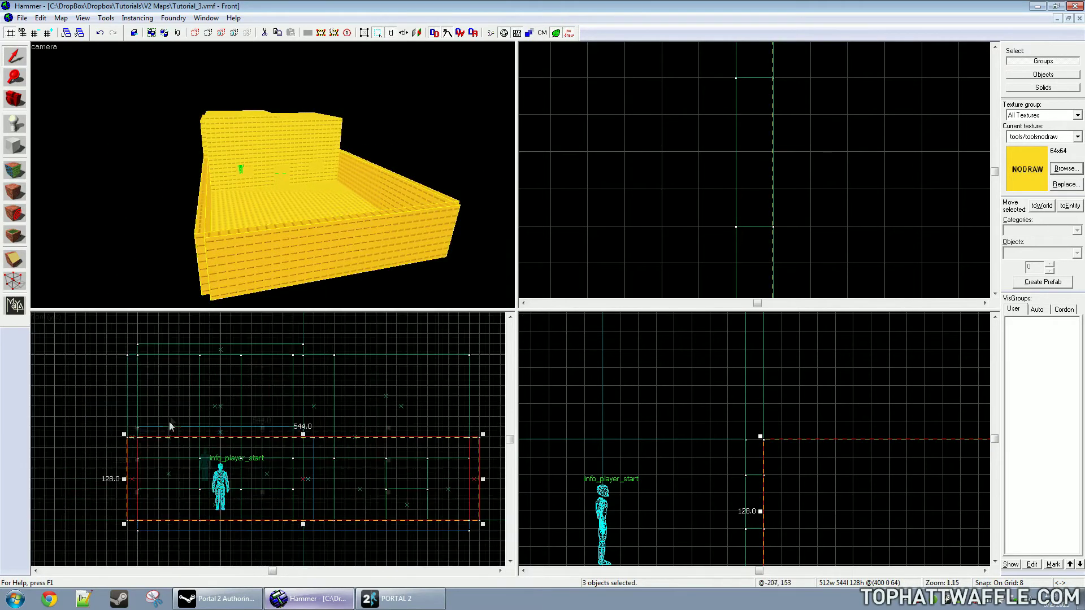
left_click_drag(148, 481, 153, 391)
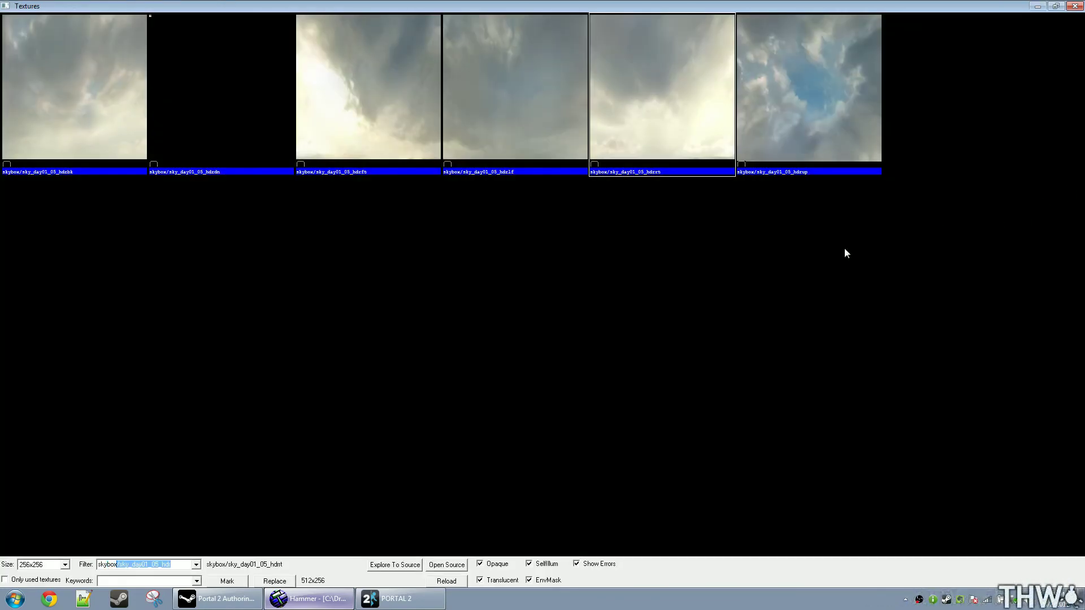
Apply the tools/toolsskybox texture to the three copied upper walls and clear the selection
key("BackSpace")
scroll(233, 447, "down", 5)
double_click(233, 447)
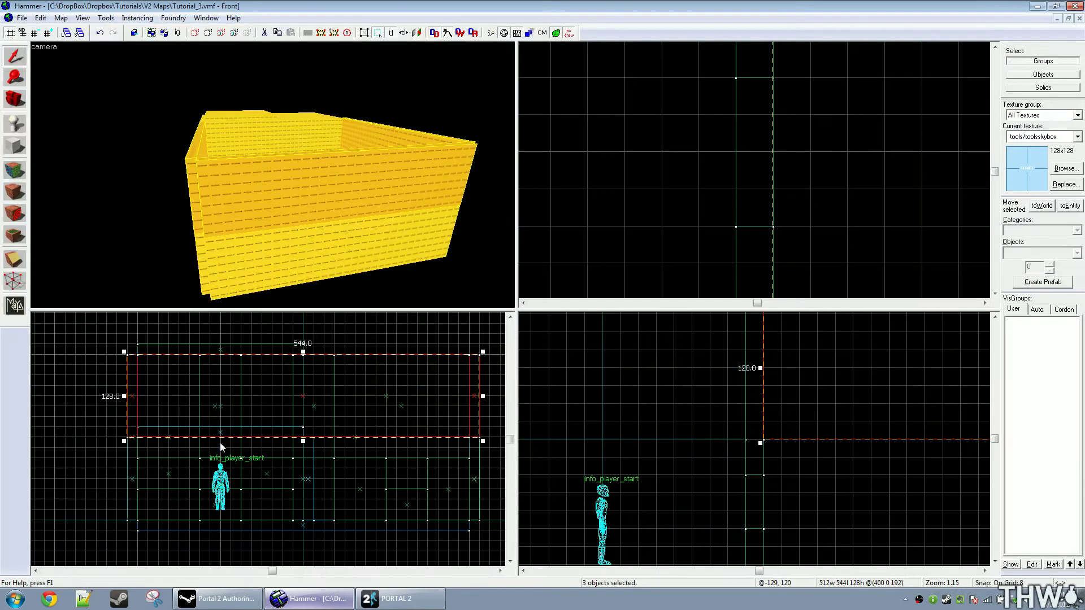
left_click(23, 195)
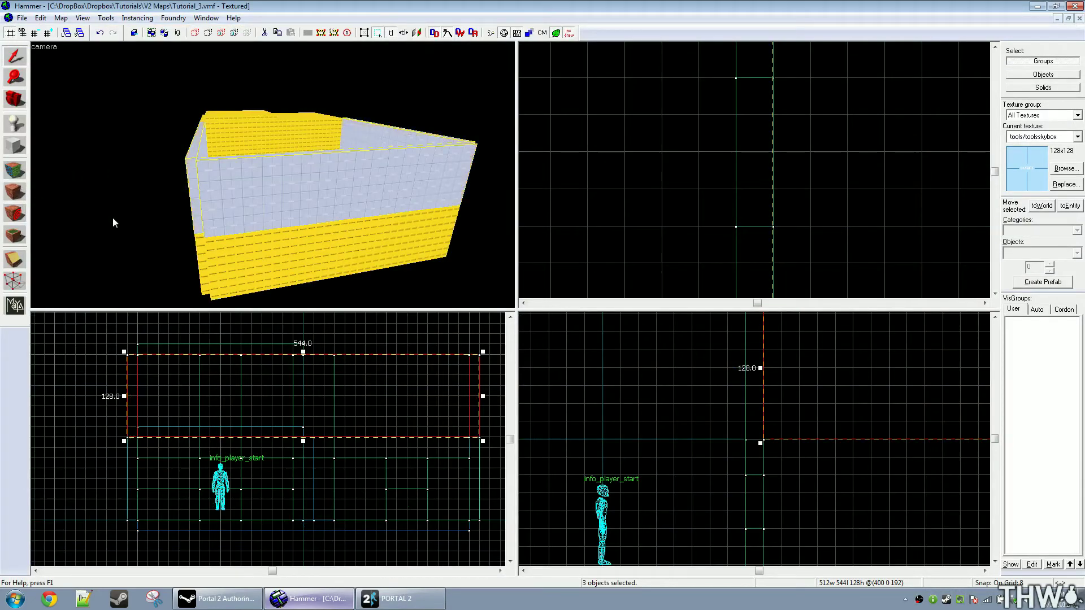
left_click(111, 218)
Copy the 512-unit-wide skybox end wall and reshape the copy into a 16-unit-thick ceiling spanning the large room
left_click(289, 206)
scroll(749, 460, "down", 5)
scroll(878, 443, "up", 4)
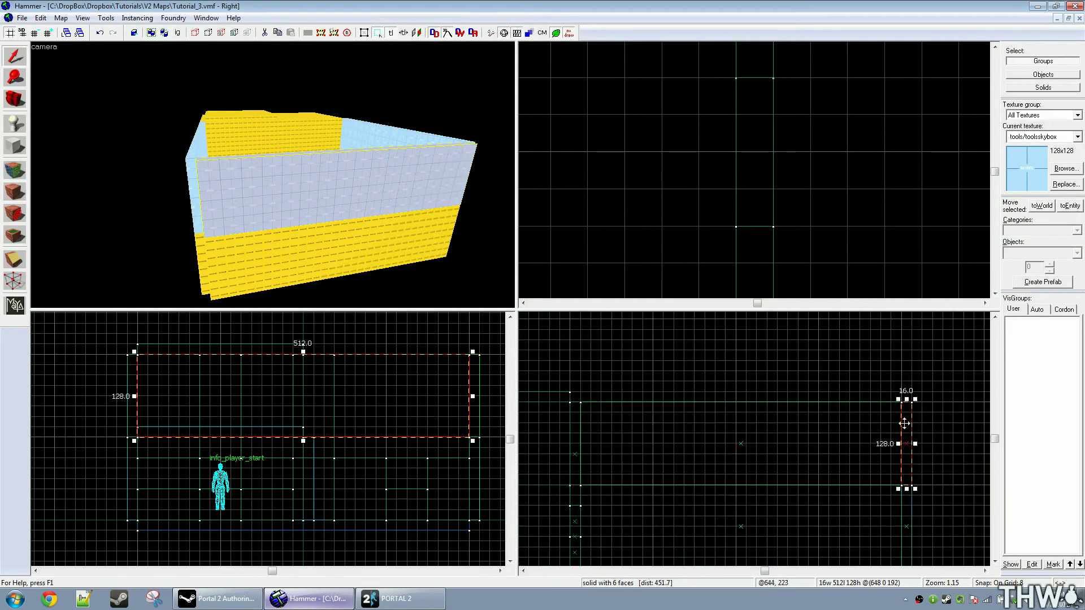
left_click_drag(907, 418, 900, 410)
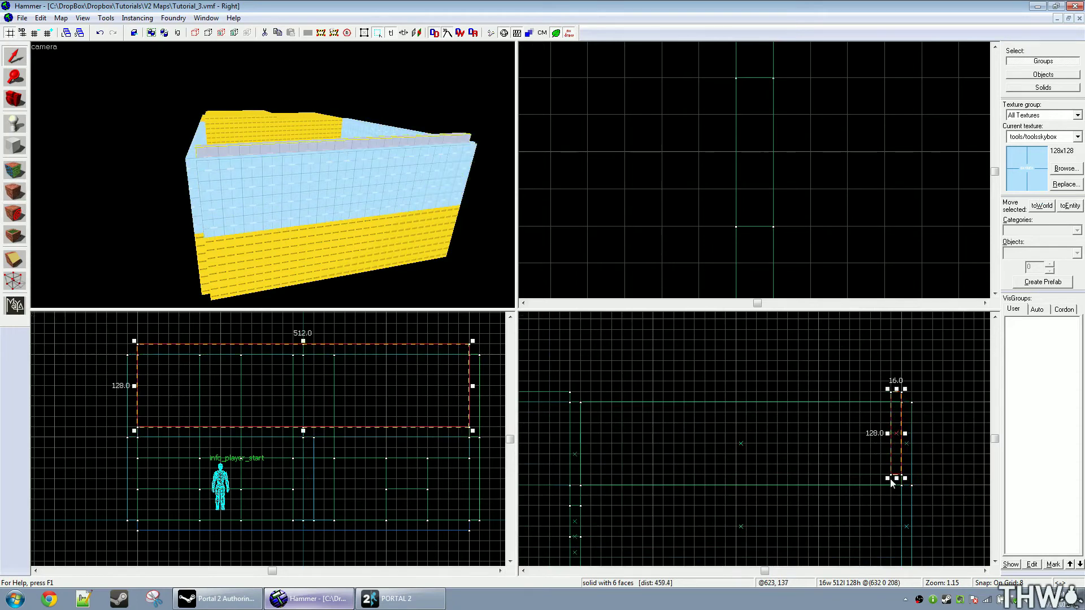
left_click_drag(888, 479, 576, 403)
key("Escape")
Start face editing inside the large room and choose dev/dev_measuregeneric01 as the current texture
key("z")
key("w")
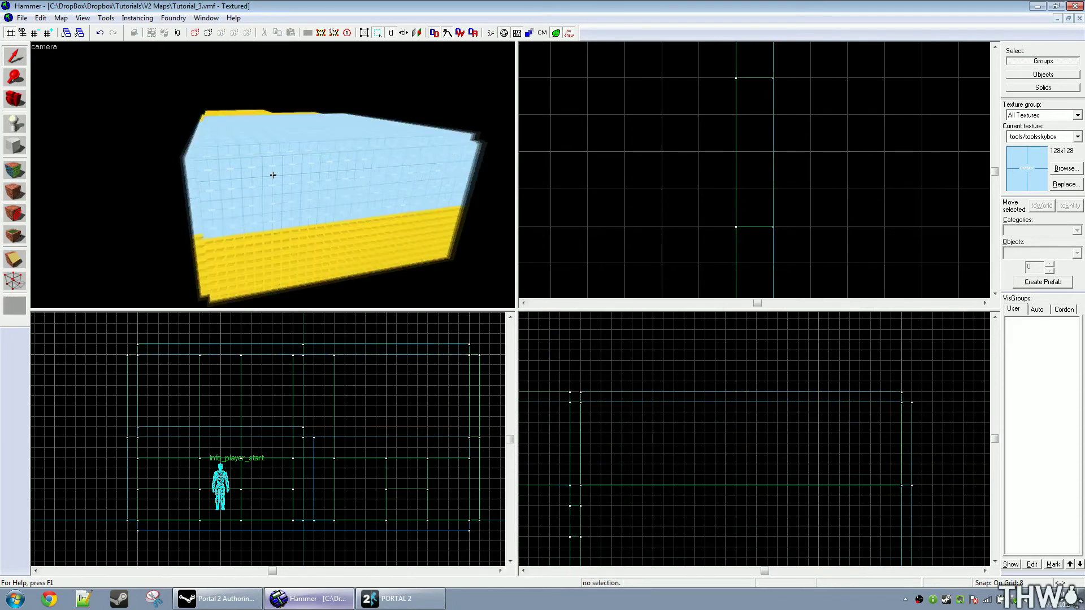
key("z")
key("shift+a")
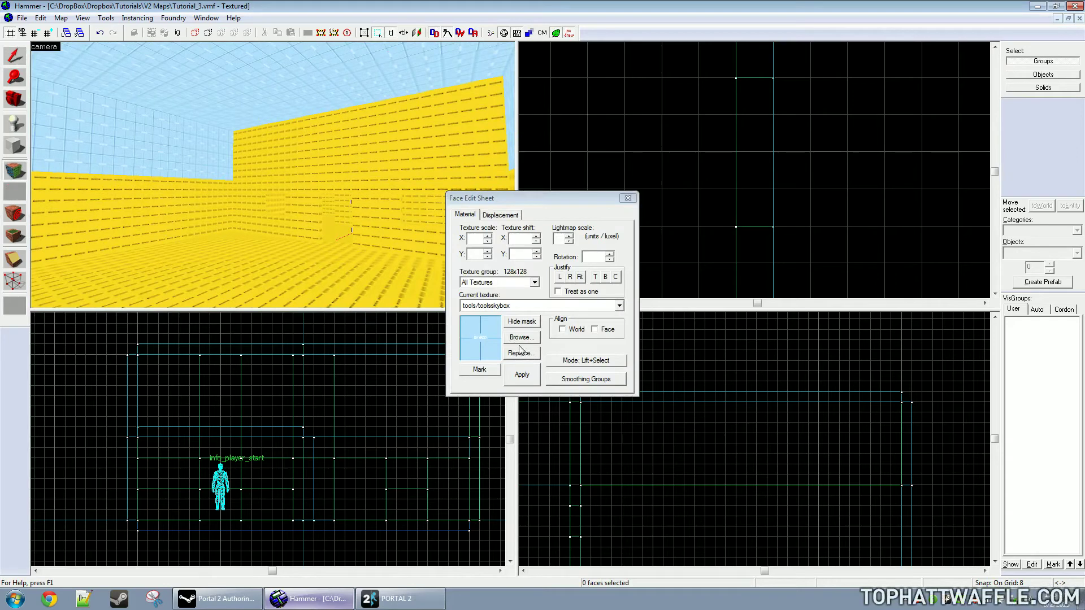
left_click(521, 338)
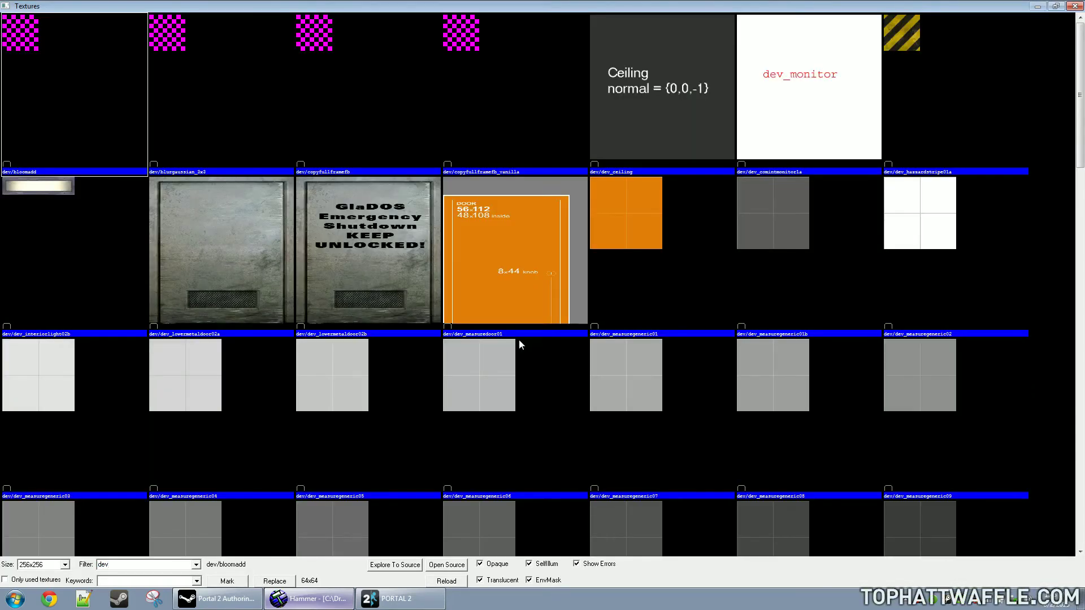
double_click(672, 239)
Apply dev/dev_measuregeneric01 to the interior wall faces of the rooms
right_click(195, 200)
key("z")
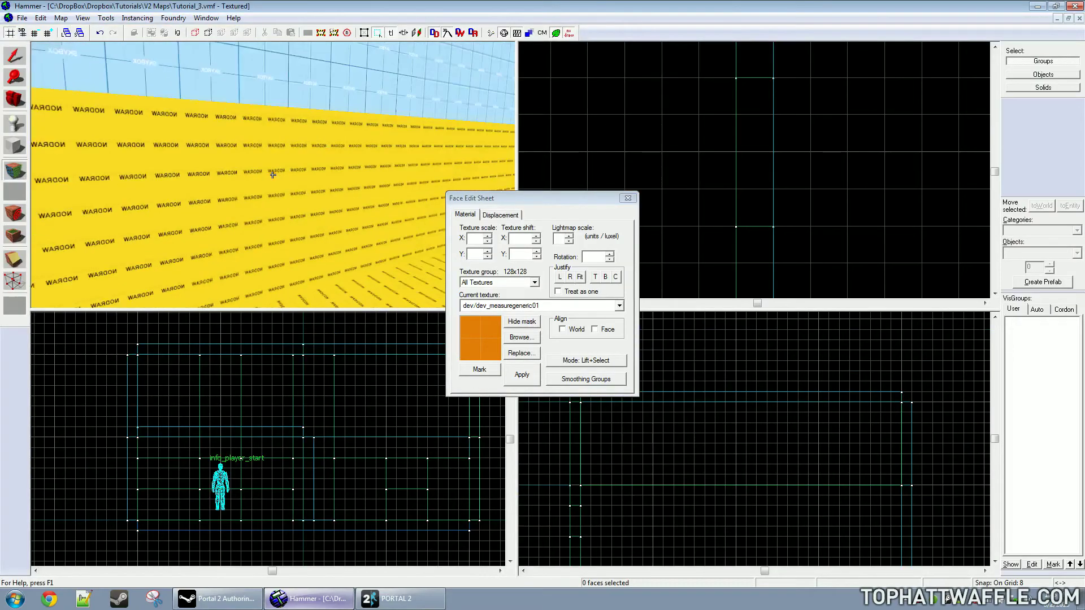
key("z")
right_click(274, 175)
key("z")
key("z")
right_click(334, 264)
key("z")
key("w")
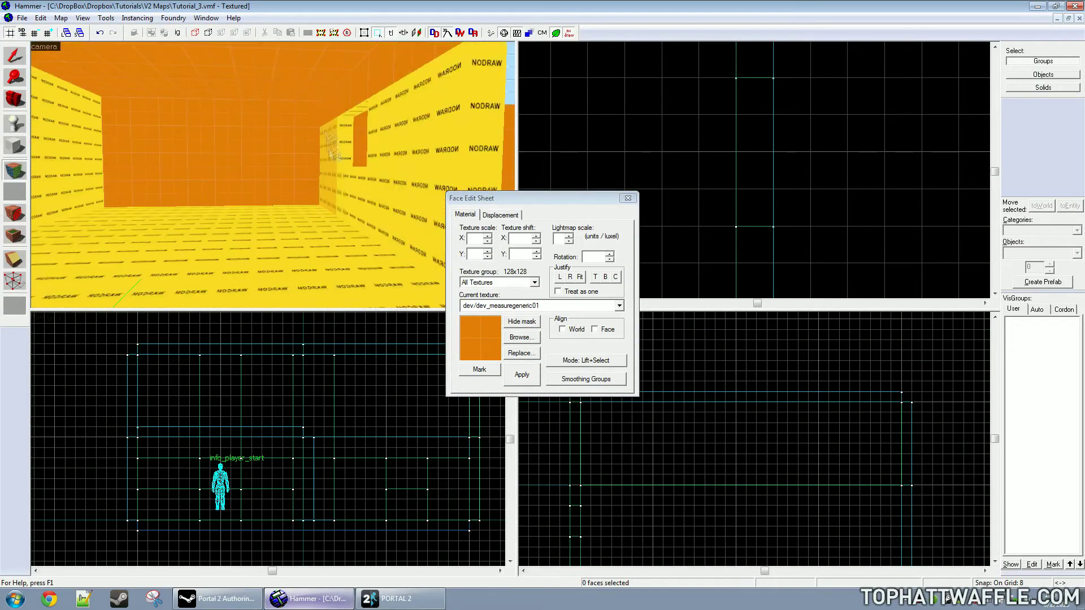
key("z")
key("z")
right_click(274, 175)
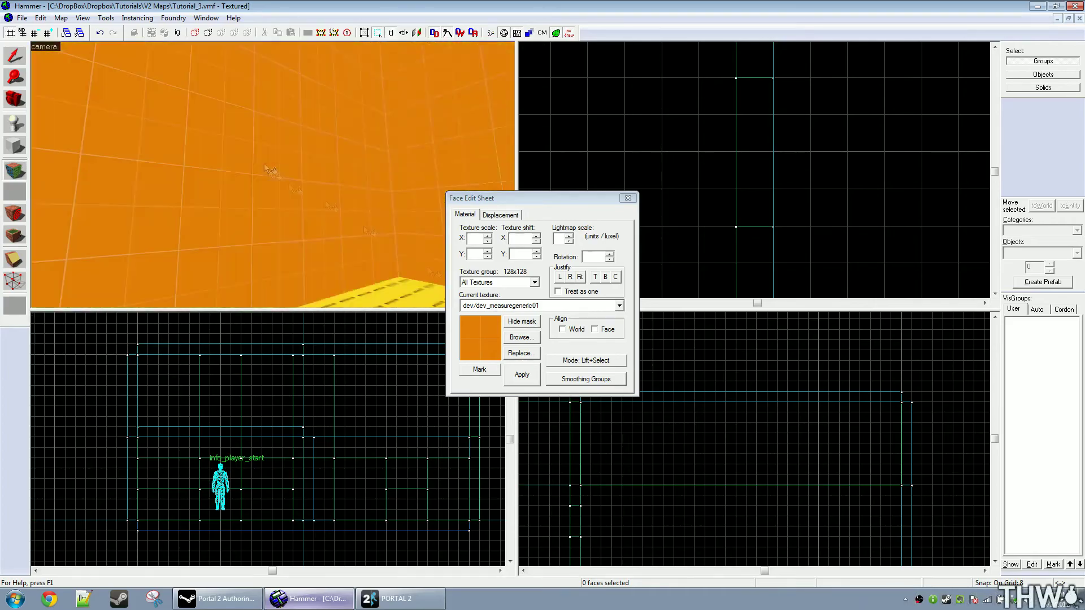
Apply dev/dev_measuregeneric01b to the floors, indoor ceilings and inner faces of the doorways and windows, and close the Face Edit Sheet
left_click(619, 306)
left_click(509, 338)
key("z")
right_click(325, 273)
key("z")
key("w")
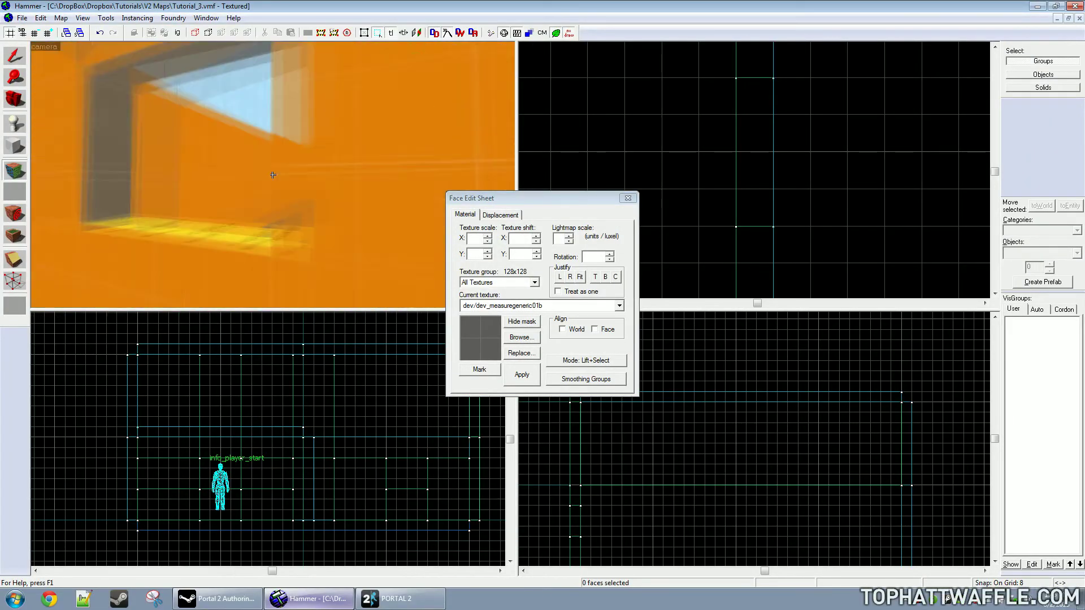
key("z")
left_click(628, 198)
Compile the map with BSP, VIS and RAD set to Normal, without running the game after compiling
key("s")
key("a")
key("w")
key("d")
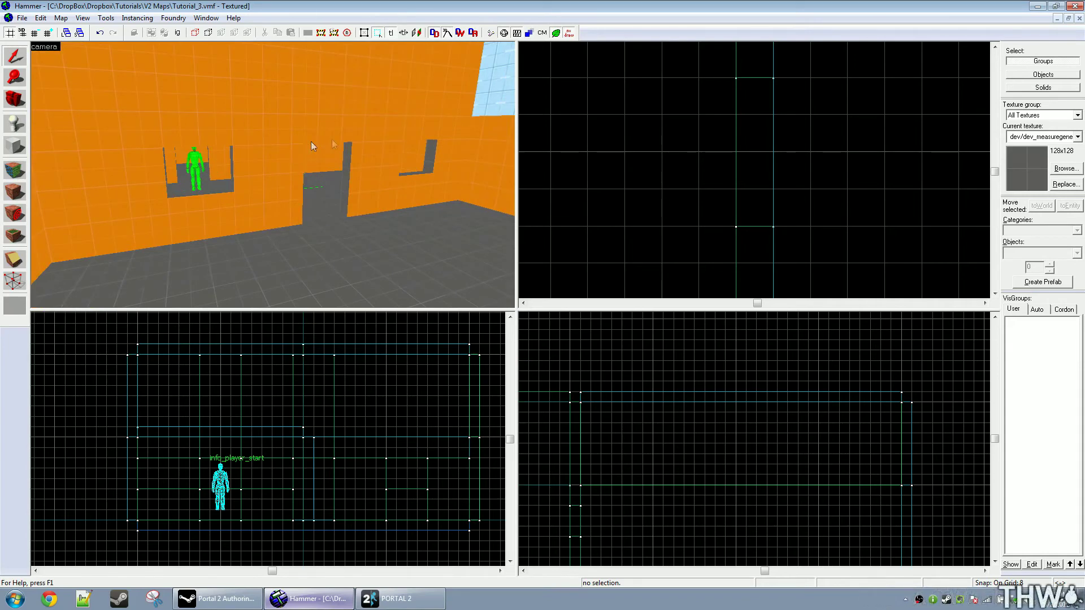
left_click(490, 34)
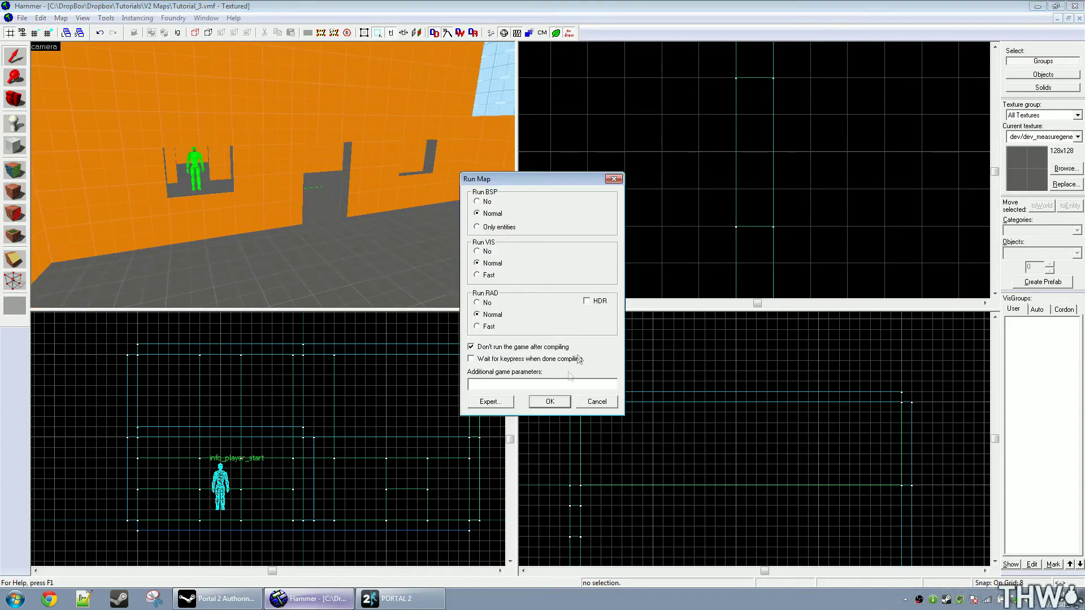
left_click(549, 402)
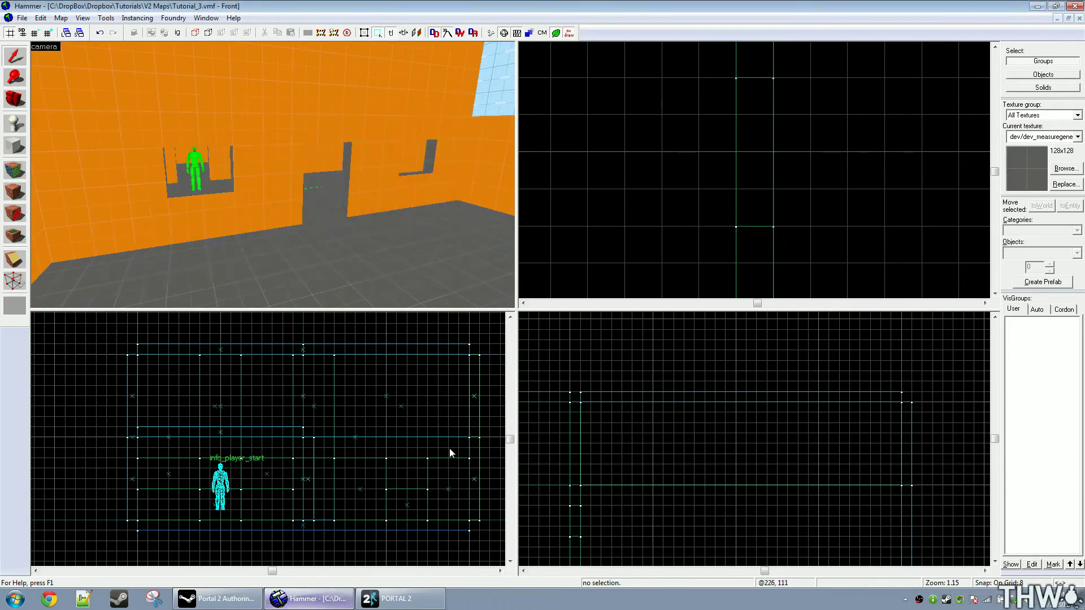
Switch to Portal 2 and load the map Tutorial_3 from the console
left_click(390, 602)
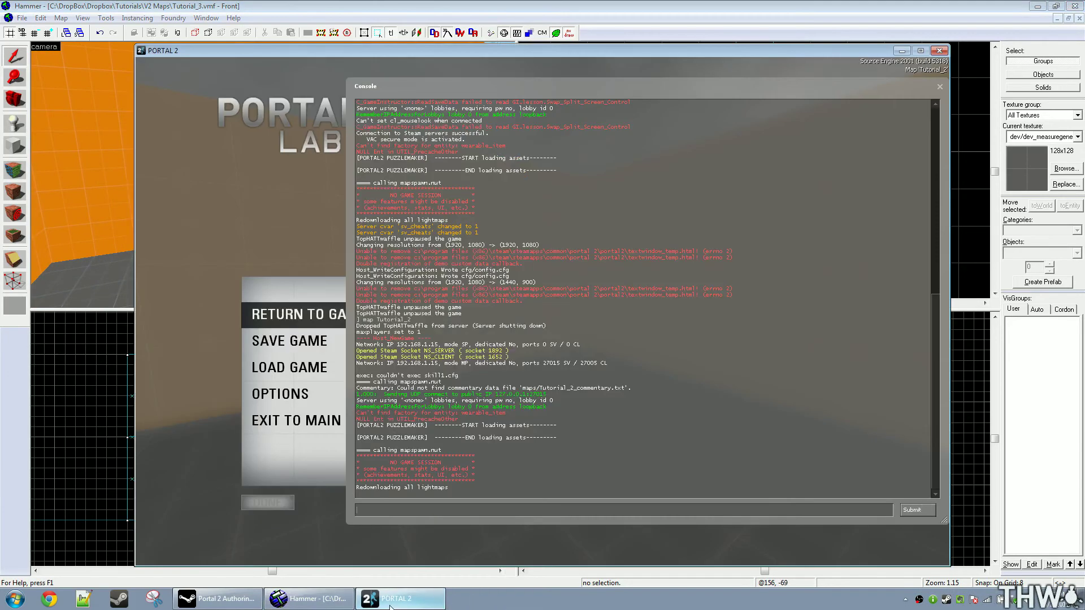
type("map Tutorial_3")
key("Return")
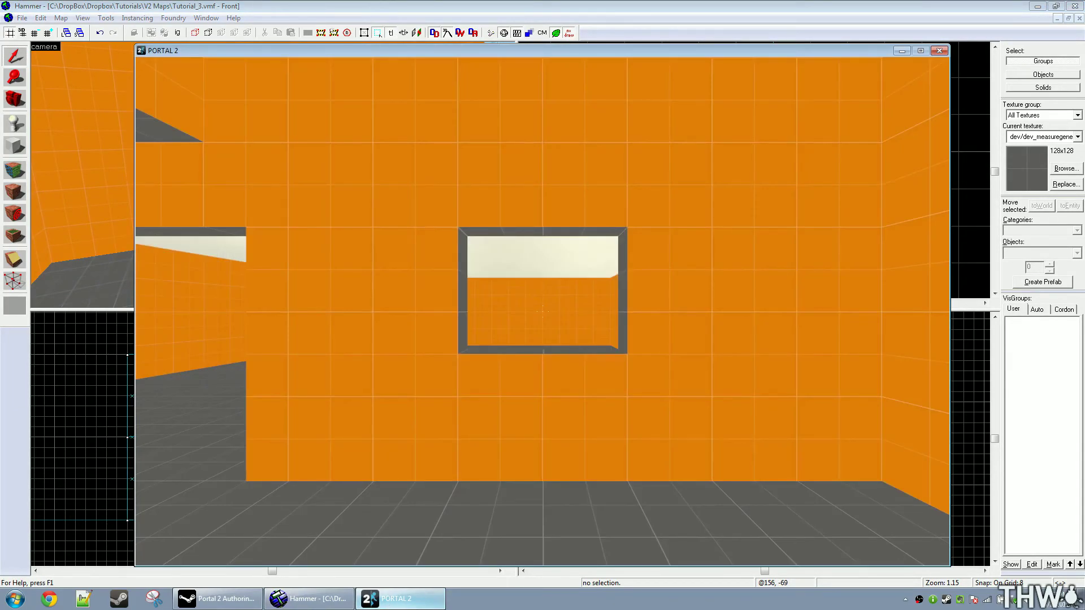
Walk through the rooms in the running map to examine the doorways, windows, ceilings and skybox
key("w")
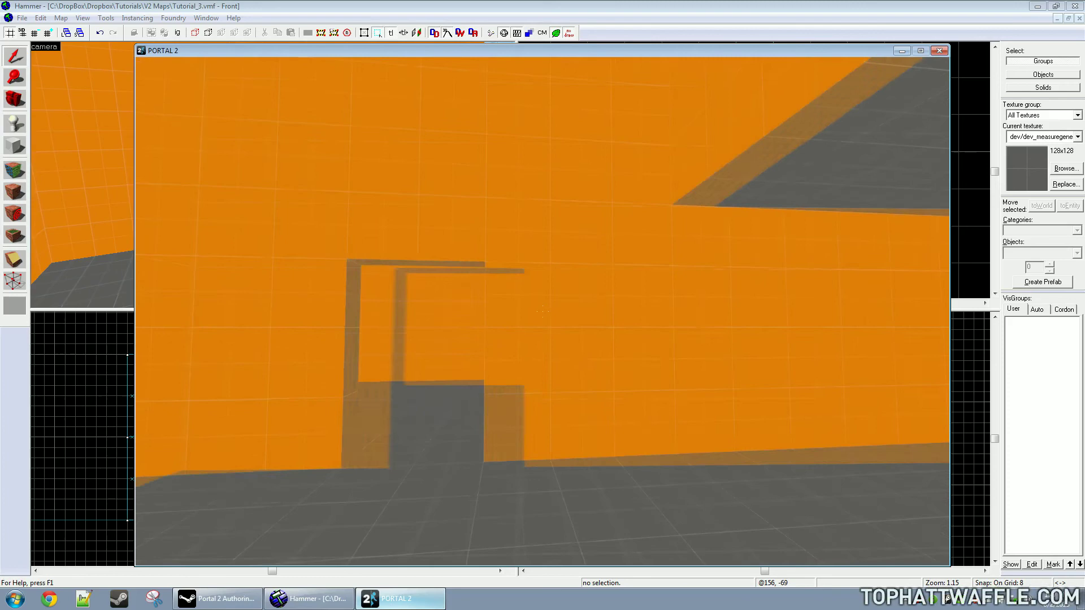
key("w")
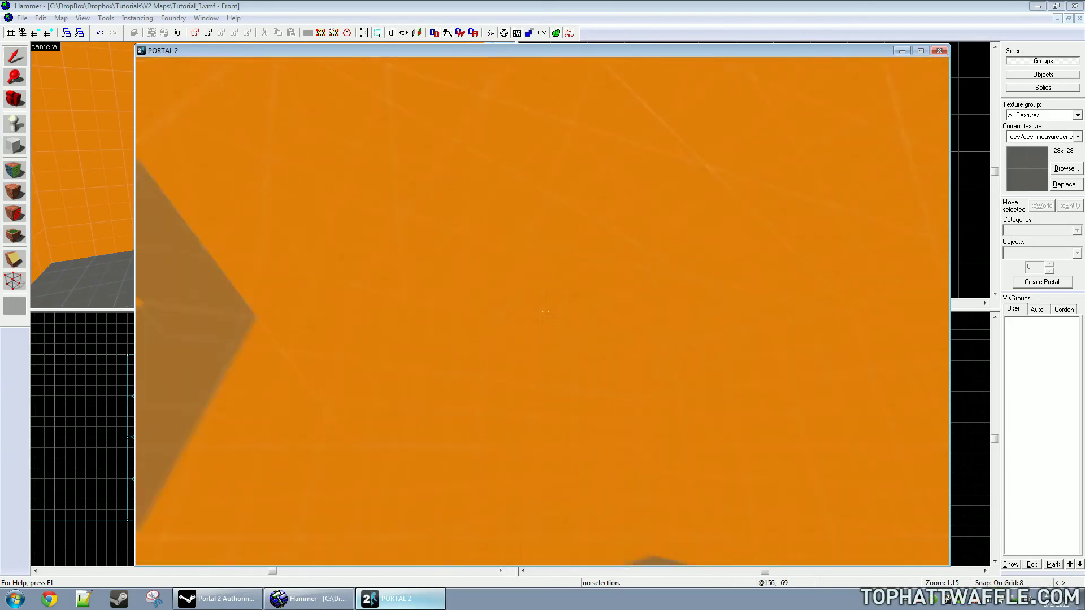
key("w")
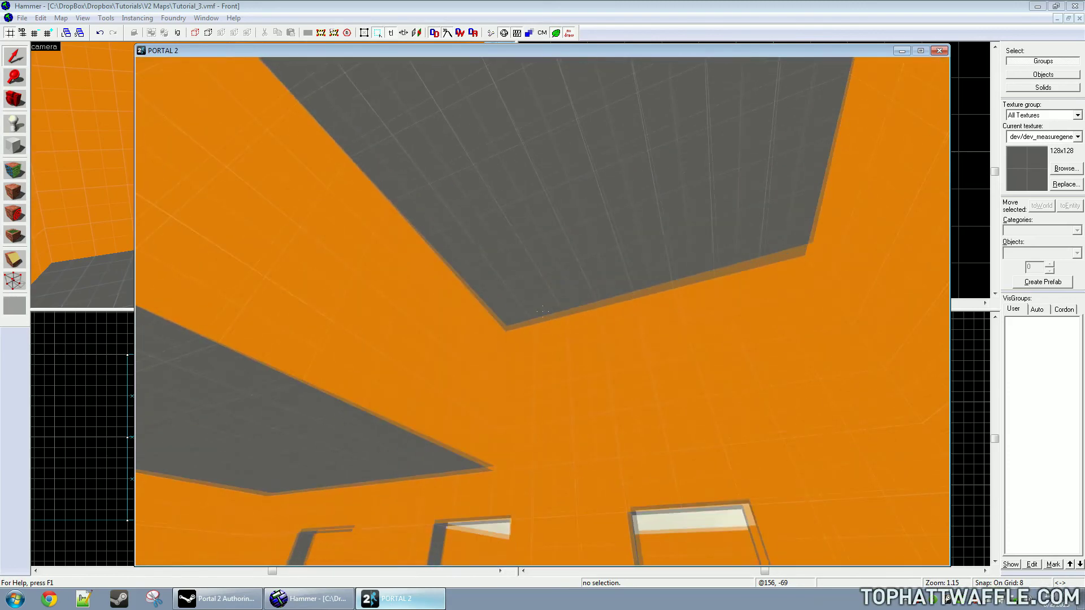
key("w")
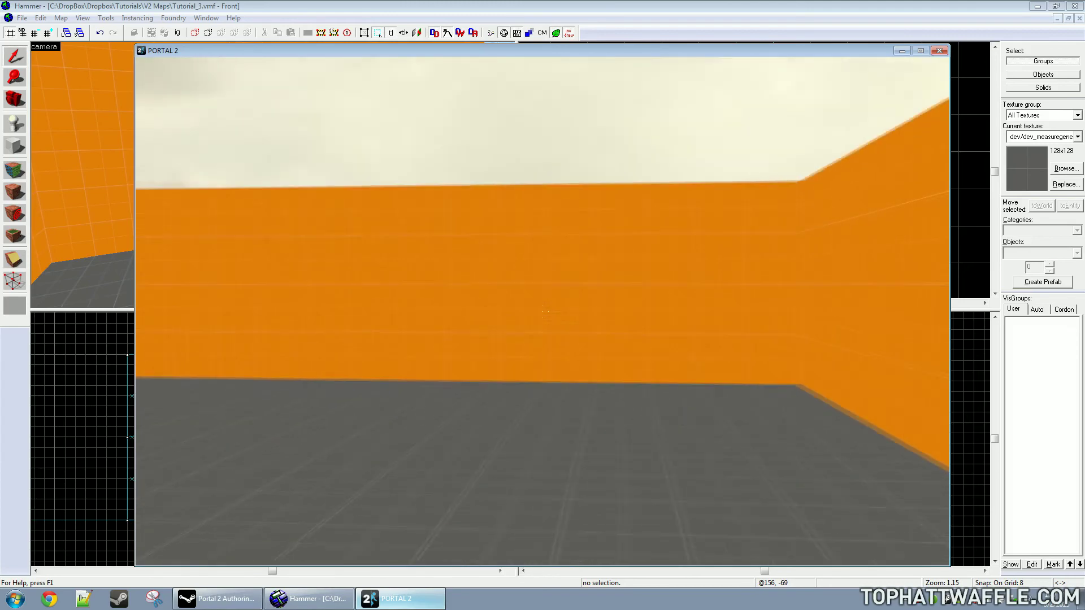
key("w")
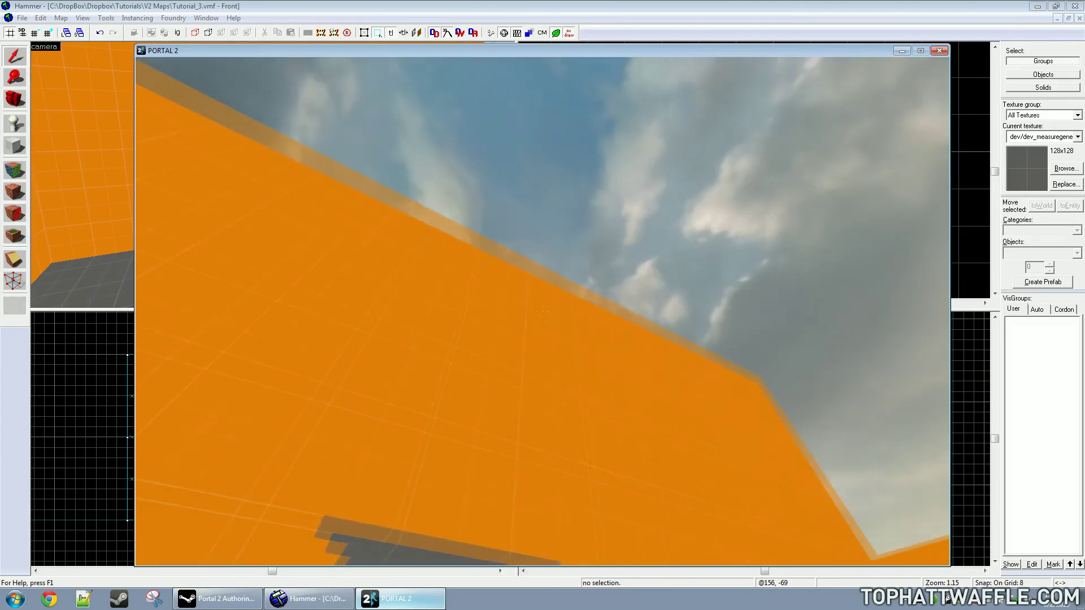
key("s")
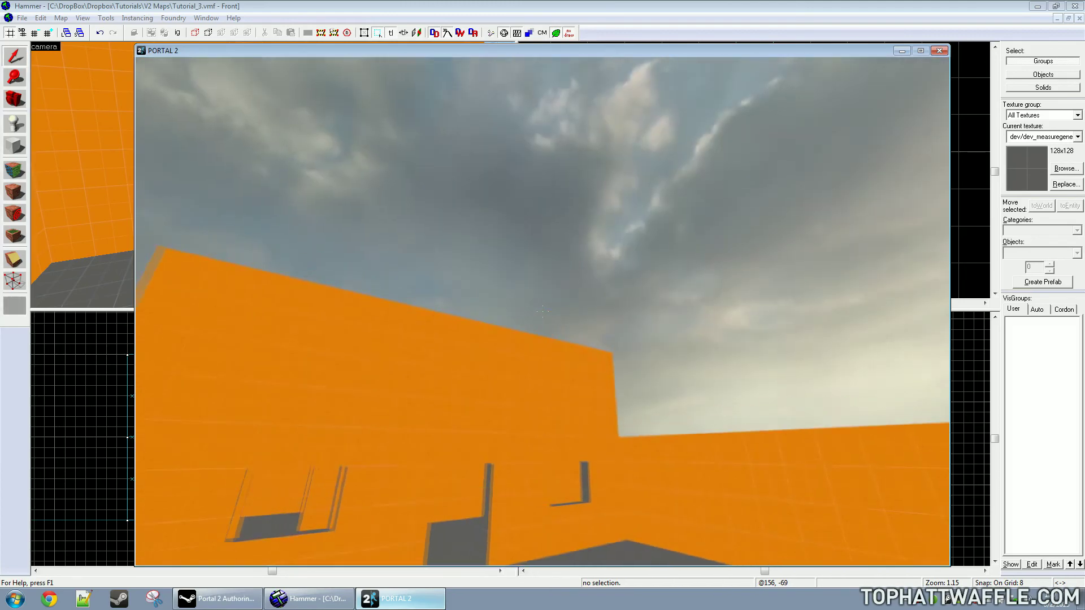
key("w")
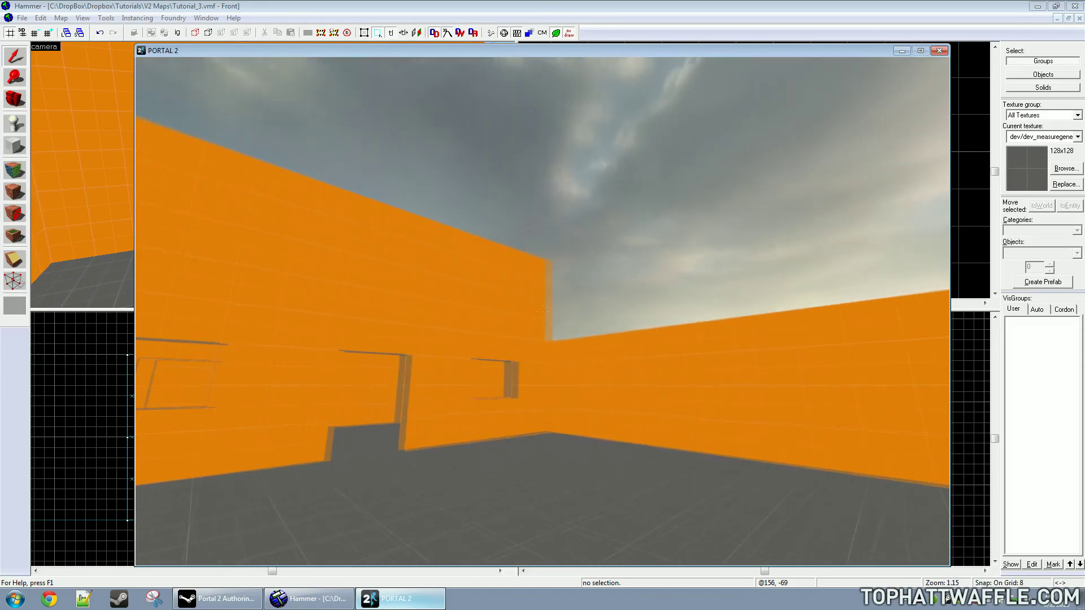
key("s")
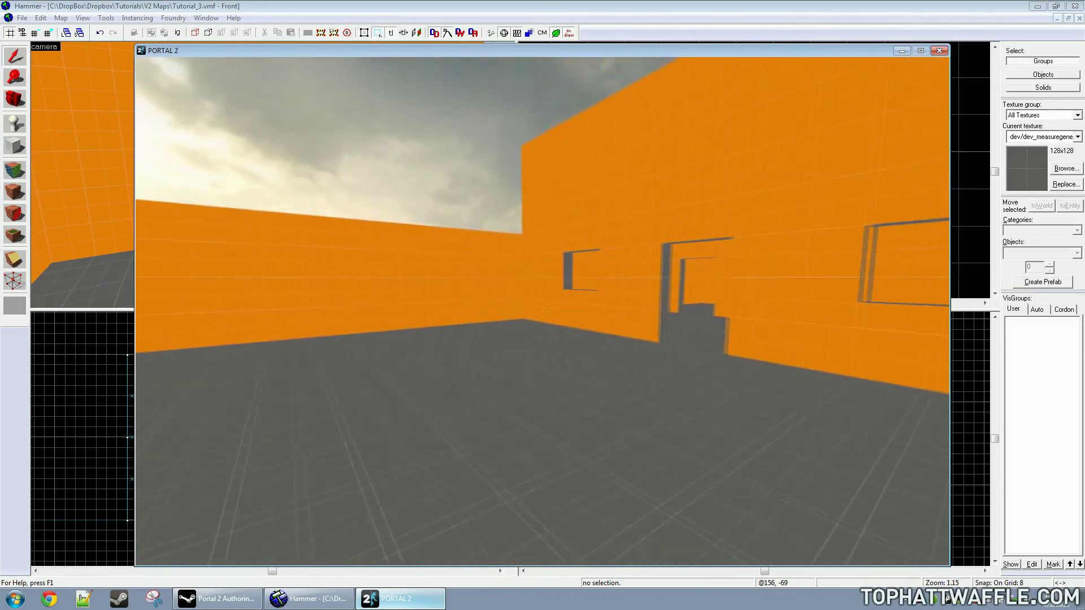
key("s")
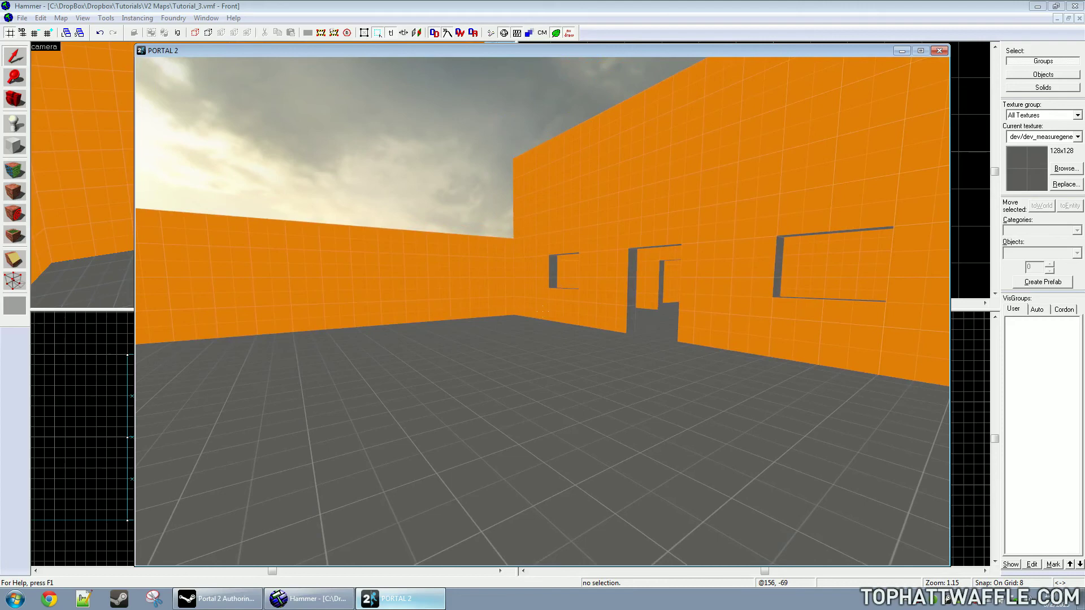